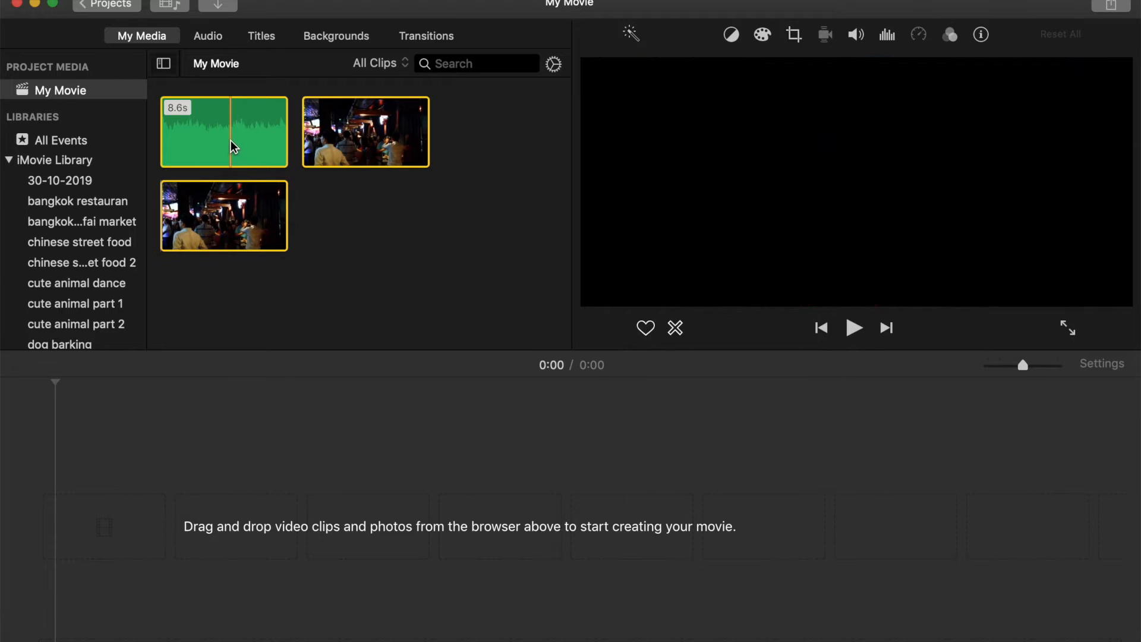
Add the video clip from the second row of the project media to the empty timeline
click(487, 220)
click(268, 231)
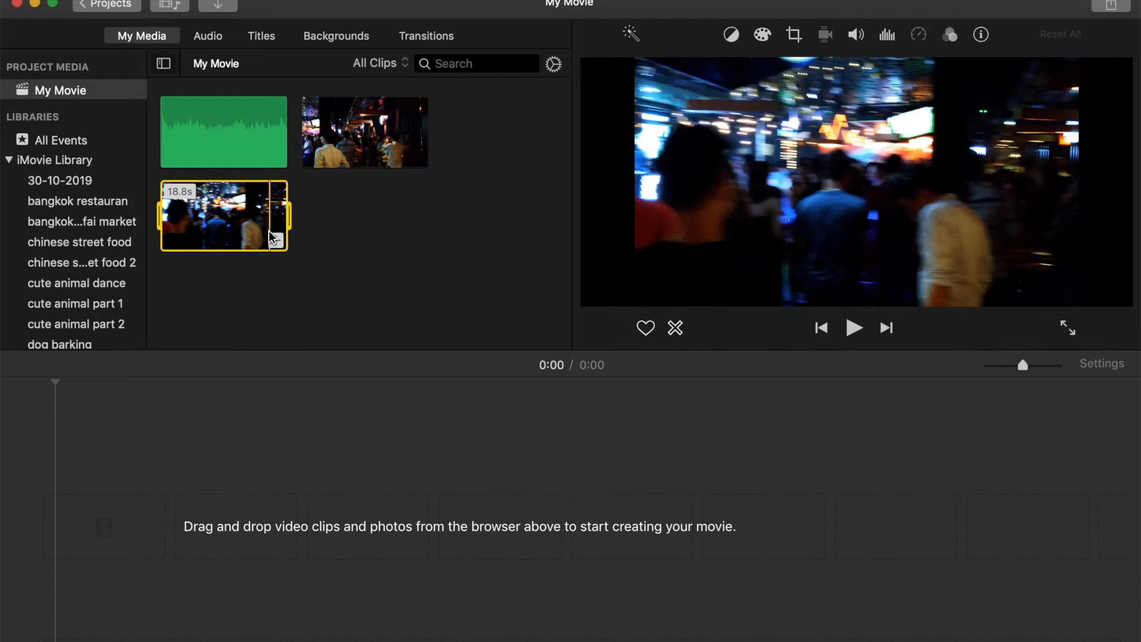
click(275, 242)
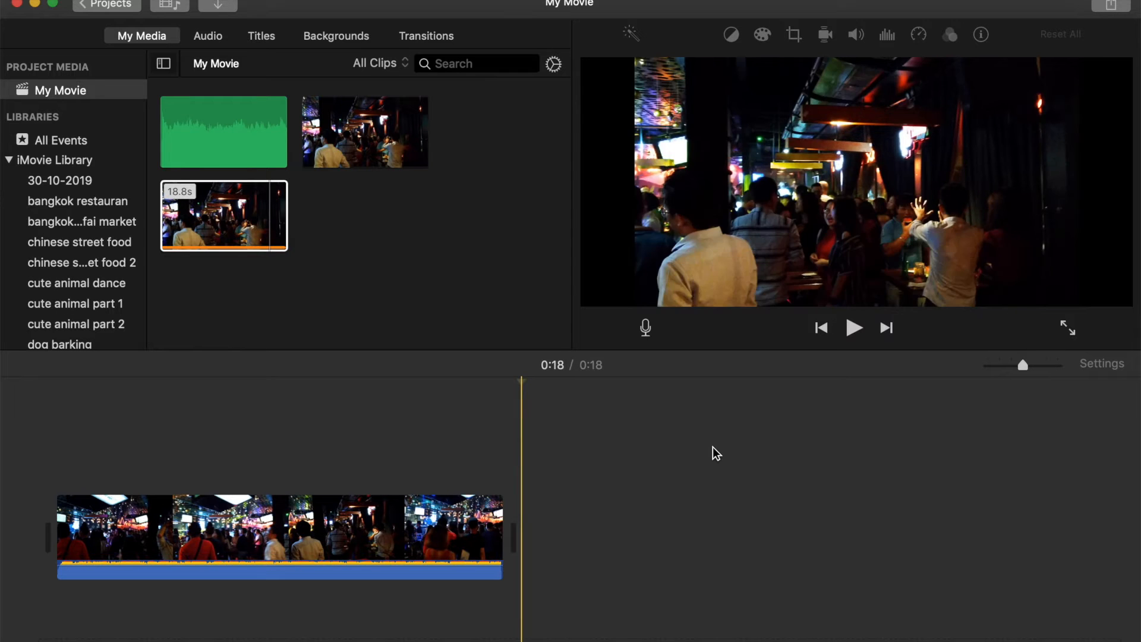
Split the timeline clip at about 0:06 and delete the segment before the split
click(306, 534)
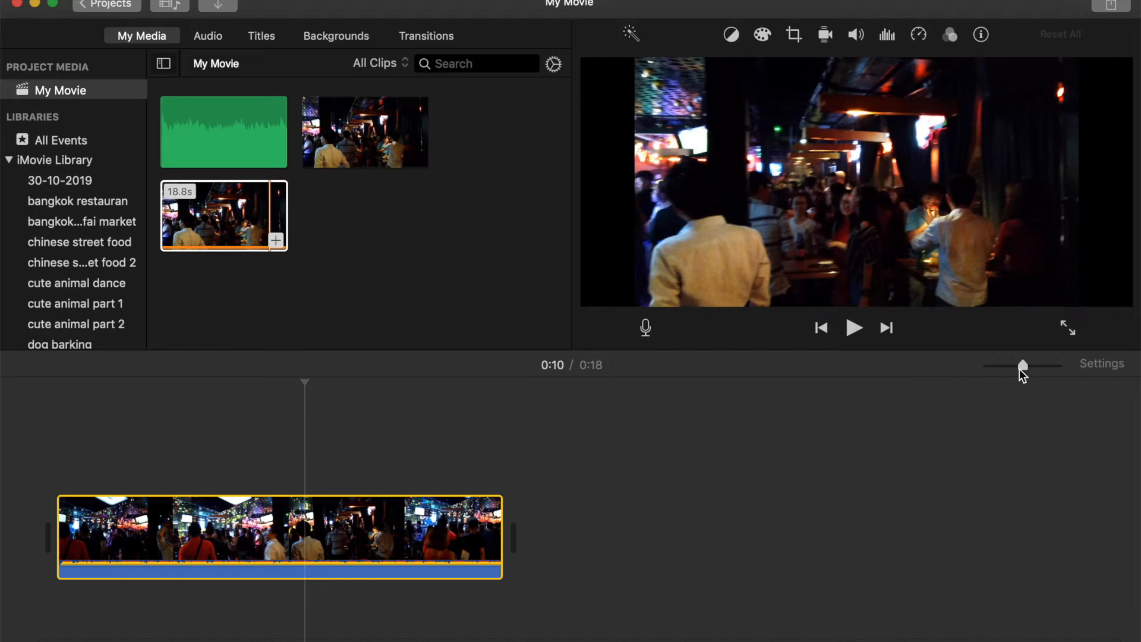
mouse_move(1022, 366)
mouse_down()
mouse_move(1011, 366)
mouse_move(1026, 366)
mouse_up()
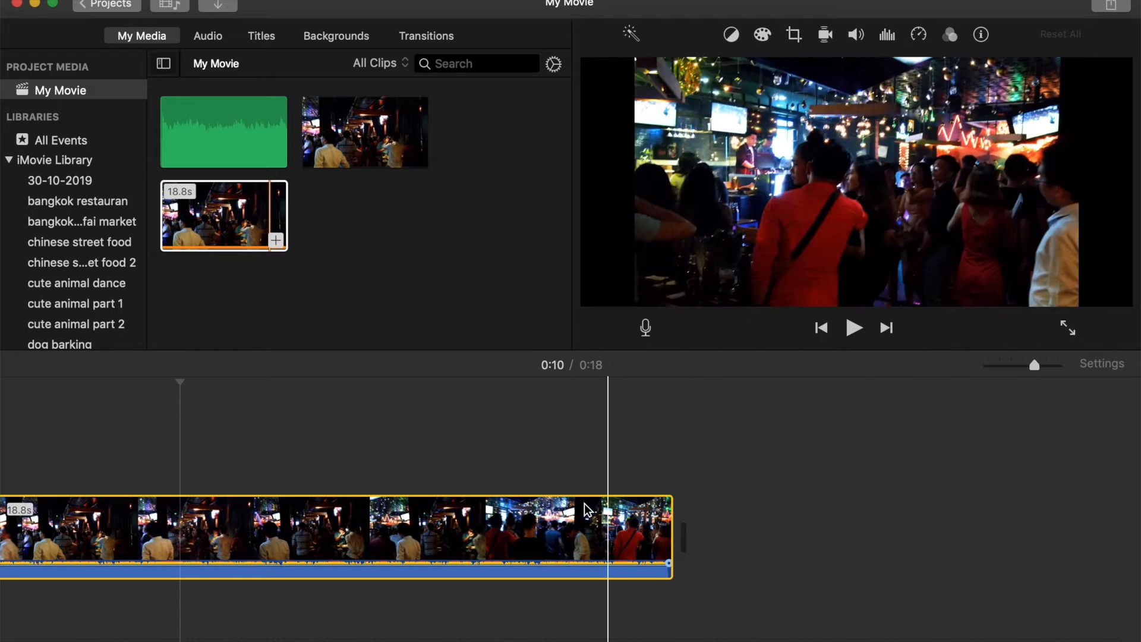
scroll(334, 549, left, 5)
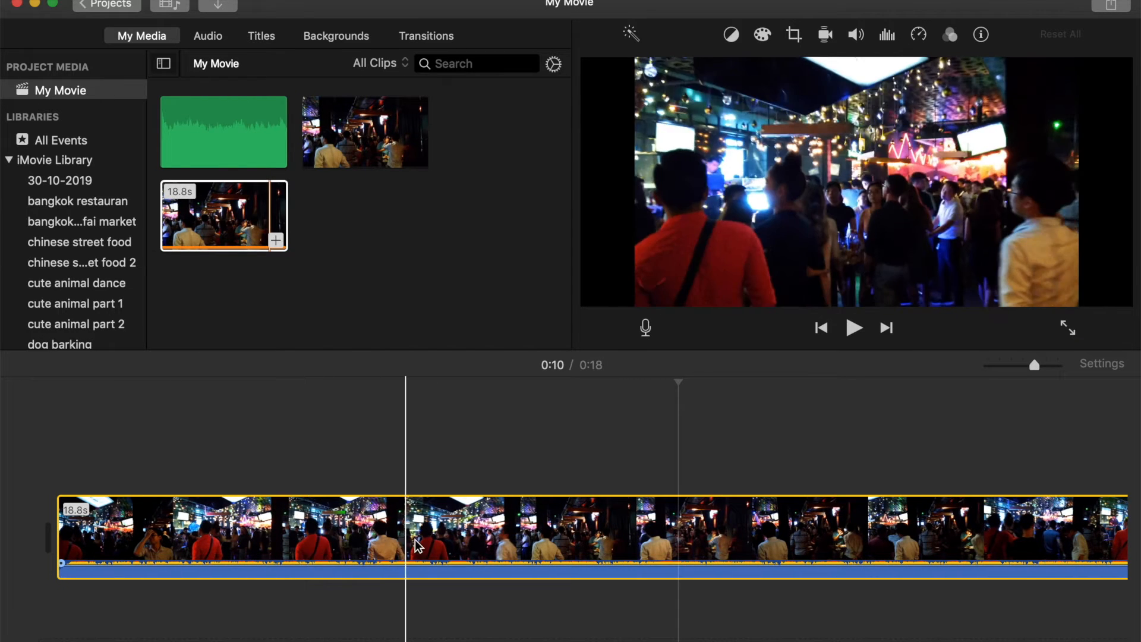
right_click(426, 542)
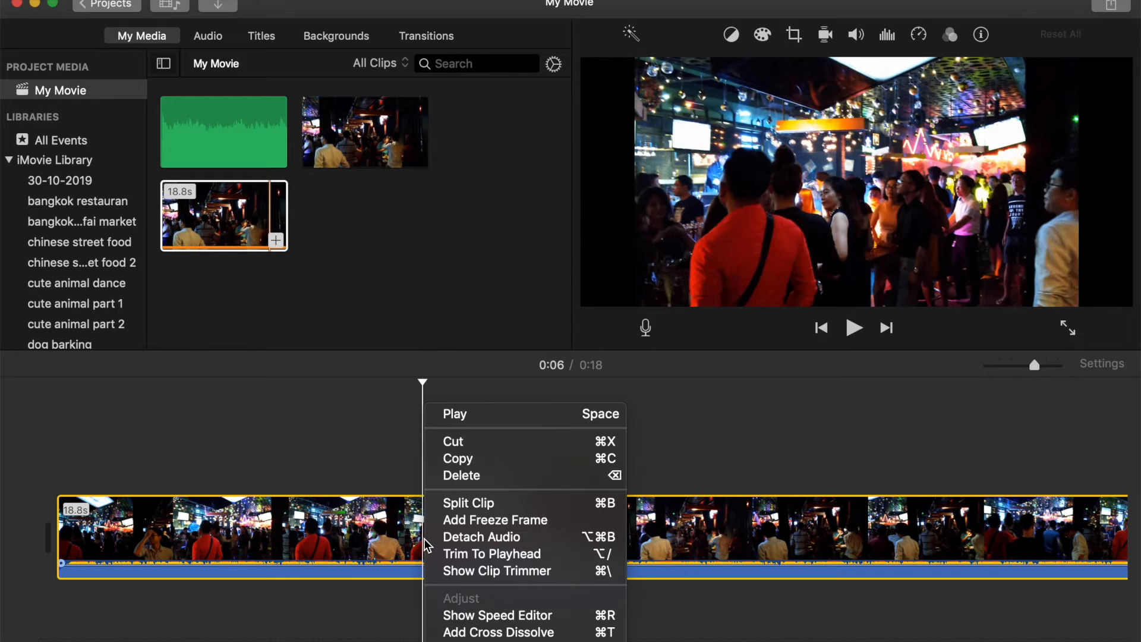
click(473, 509)
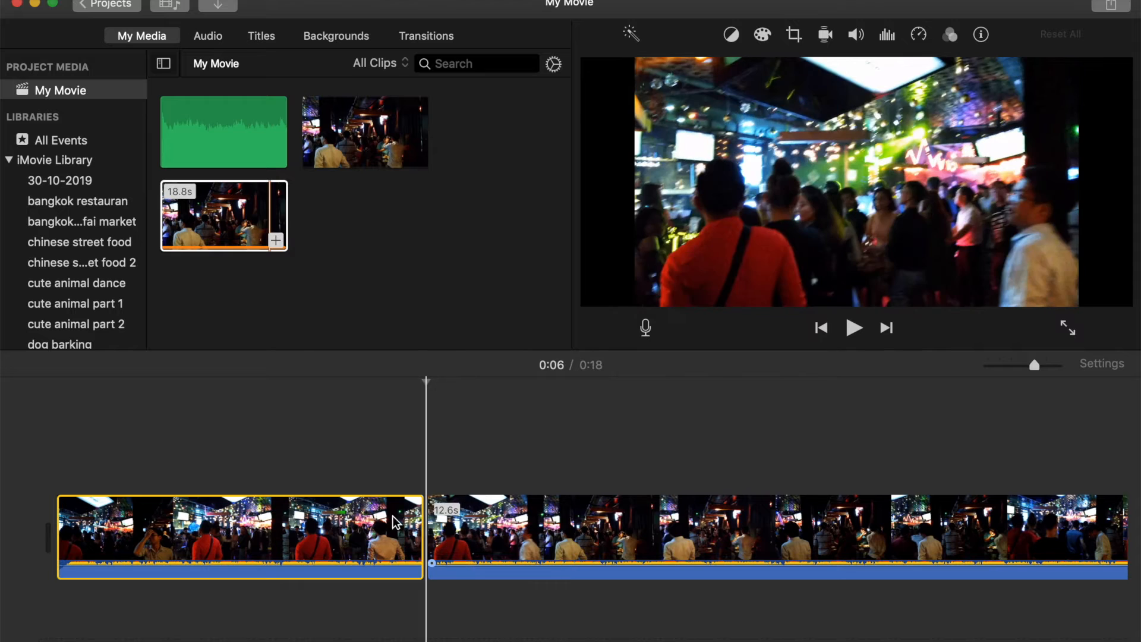
click(305, 529)
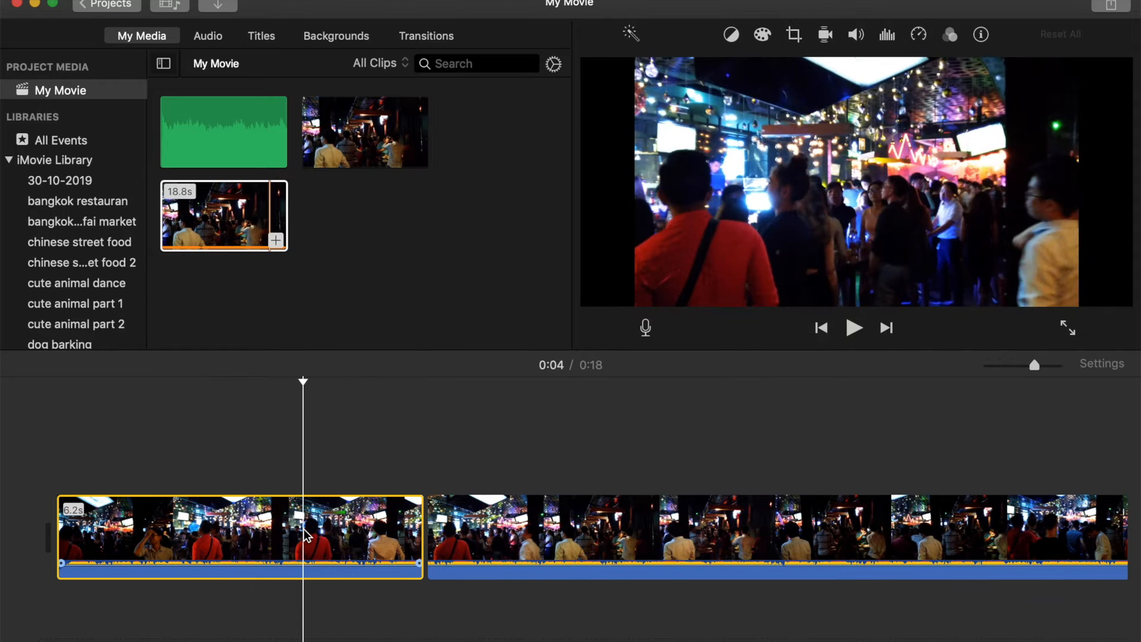
key(Delete)
click(254, 523)
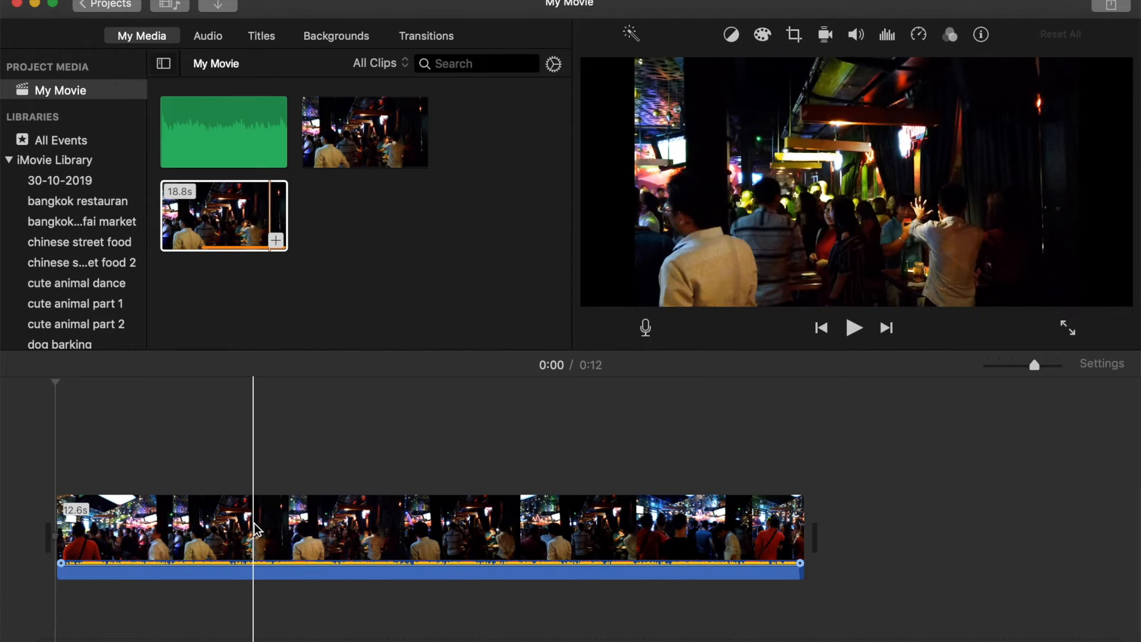
right_click(254, 523)
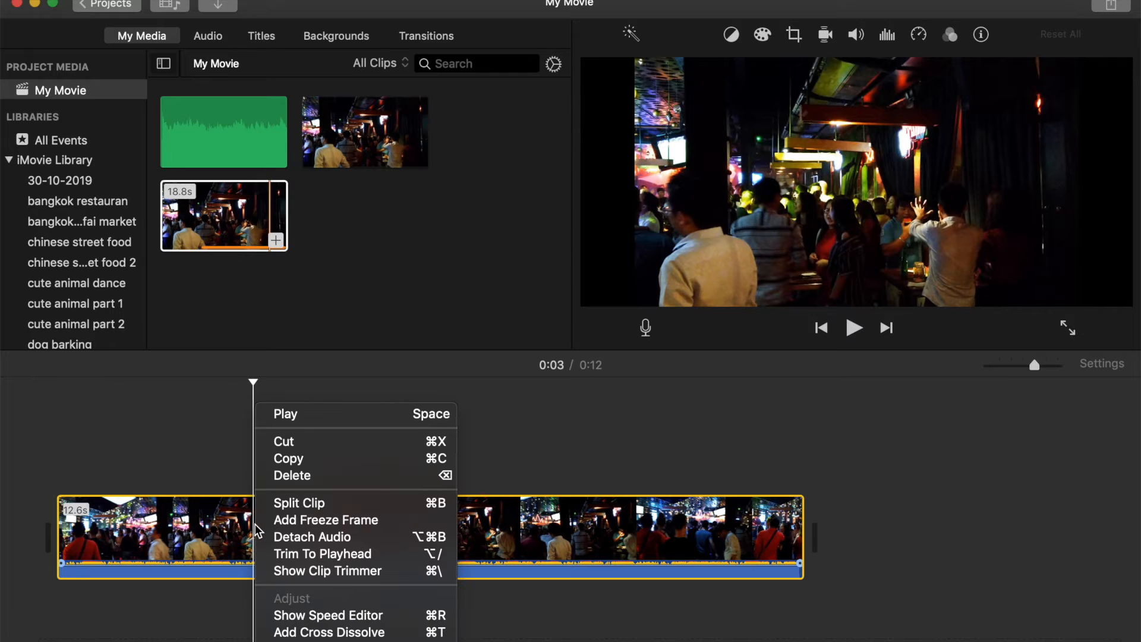
click(519, 424)
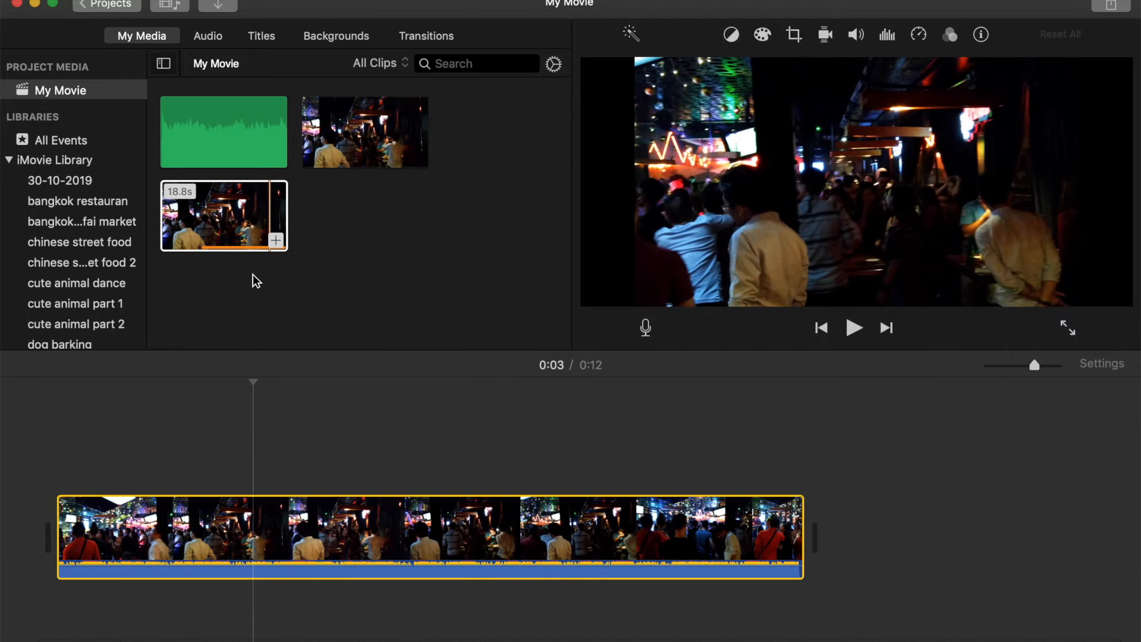
Append the video clip beside the green audio clip to the timeline and place the playhead near its start, at about 0:13
click(367, 134)
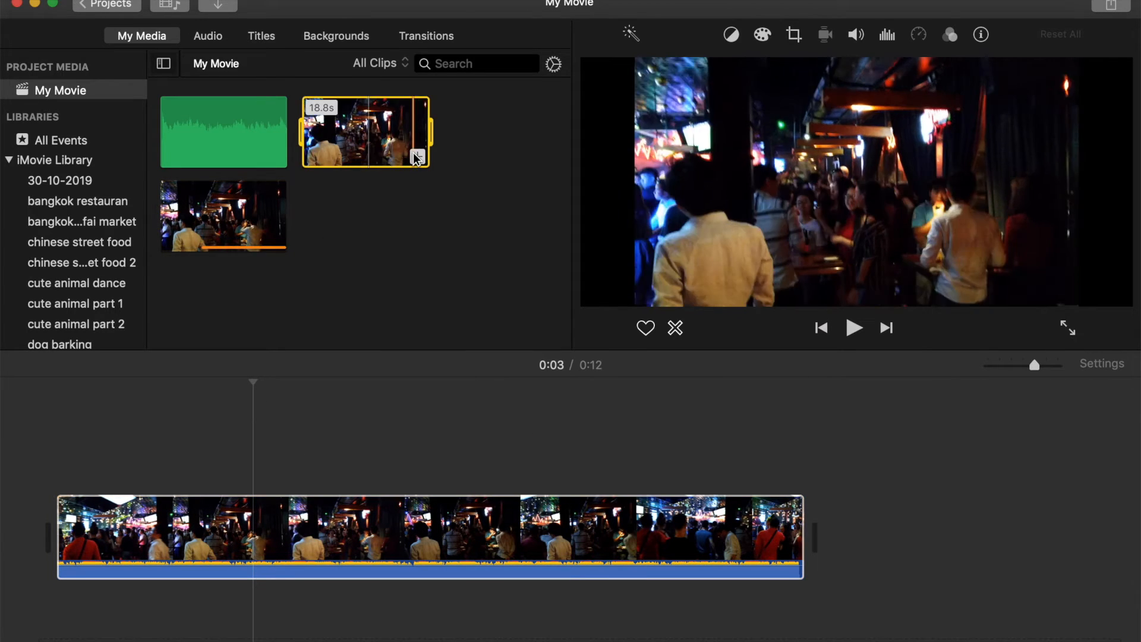
click(415, 156)
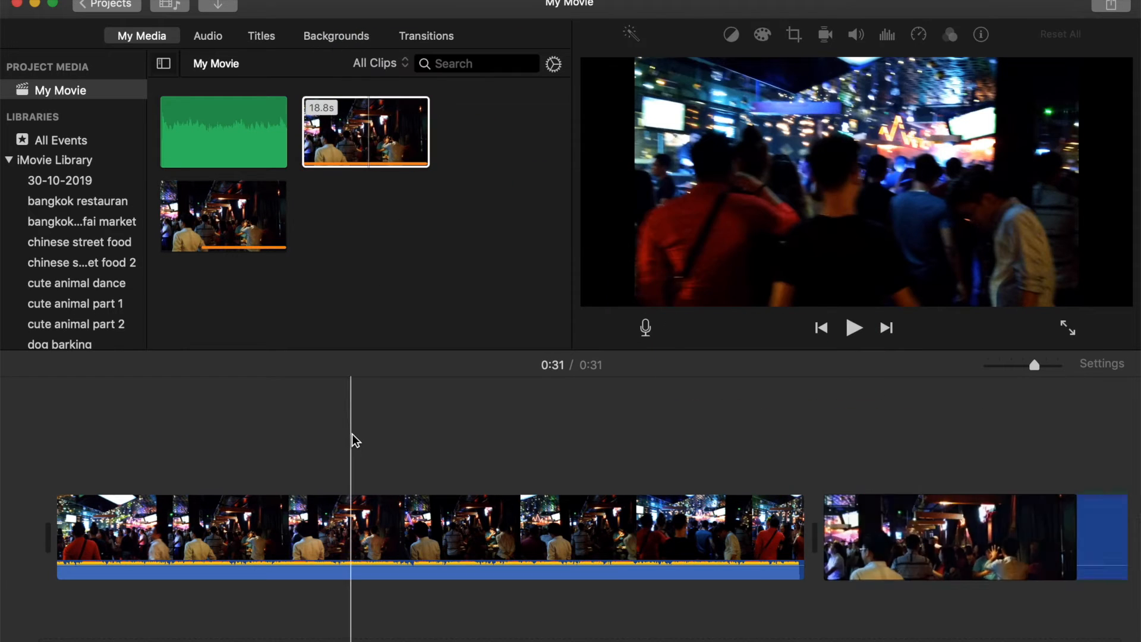
scroll(194, 549, left, 10)
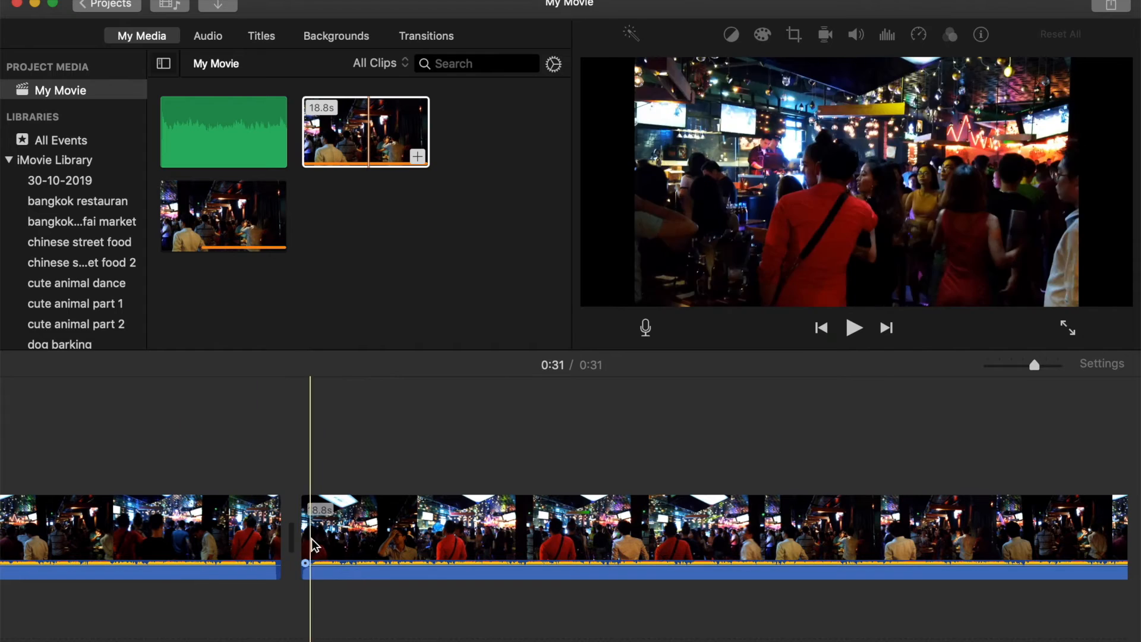
click(356, 543)
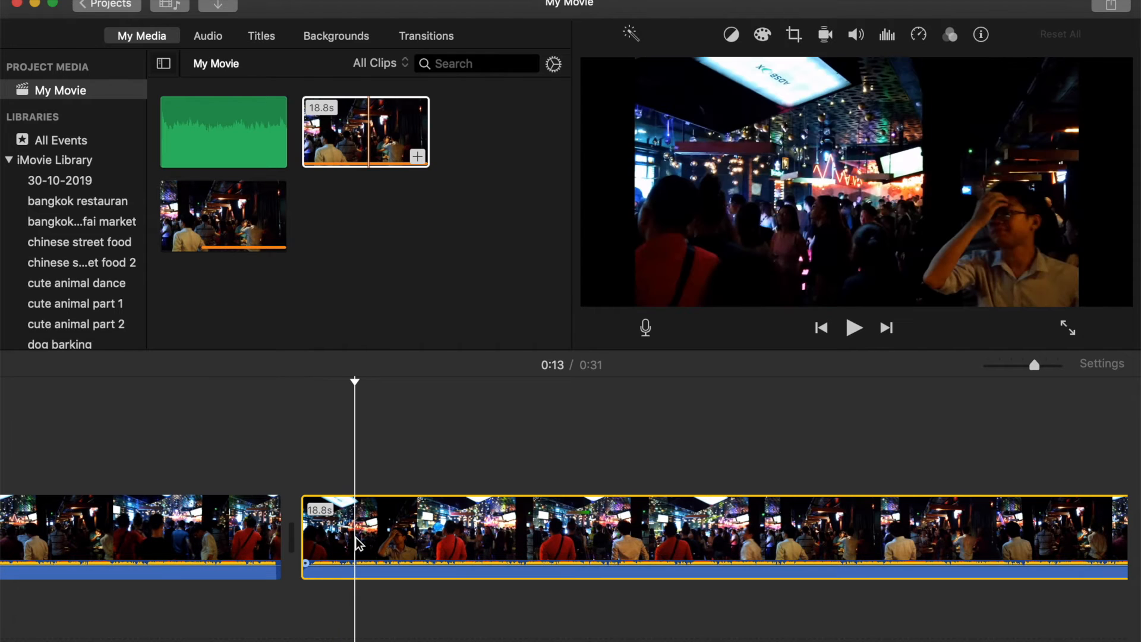
Insert the Retro background at the playhead and move it between the first and second video clips
click(210, 38)
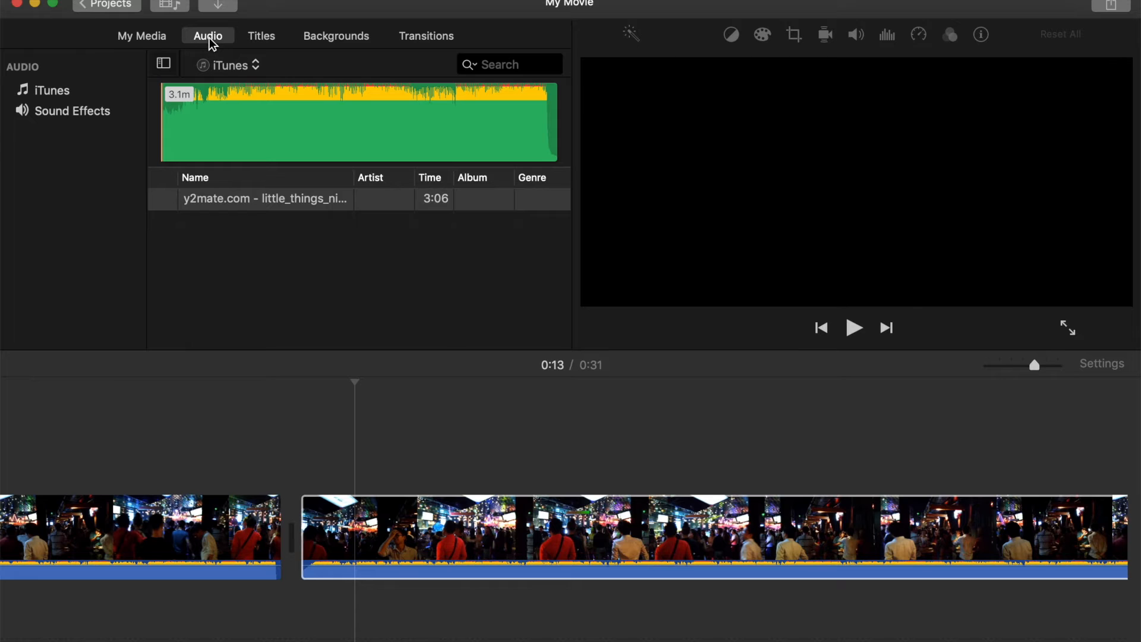
click(262, 37)
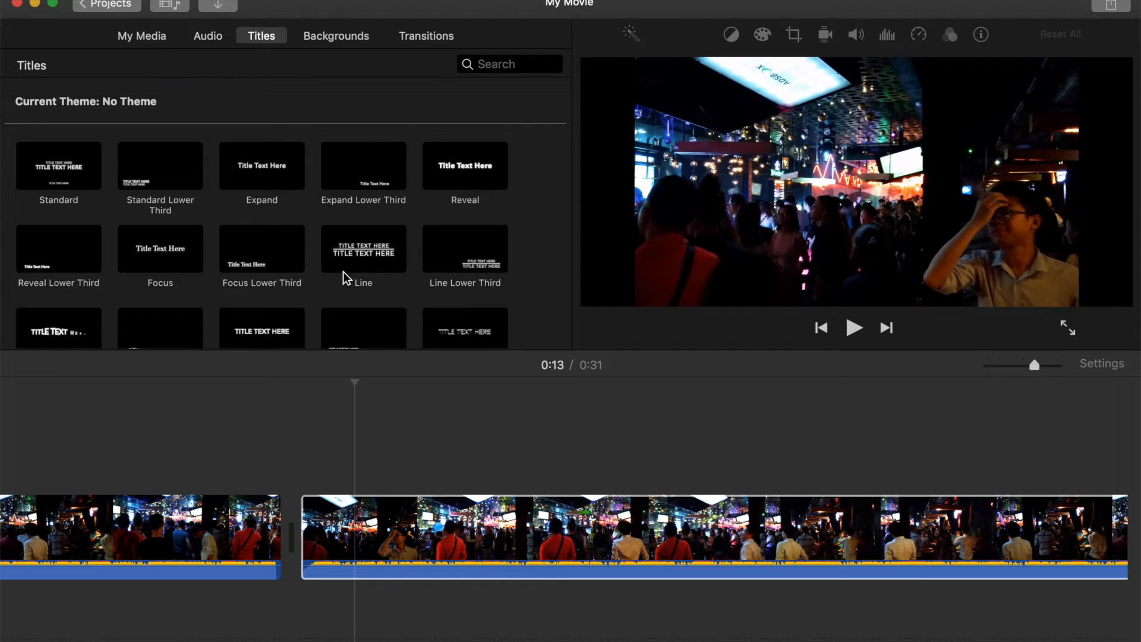
click(338, 38)
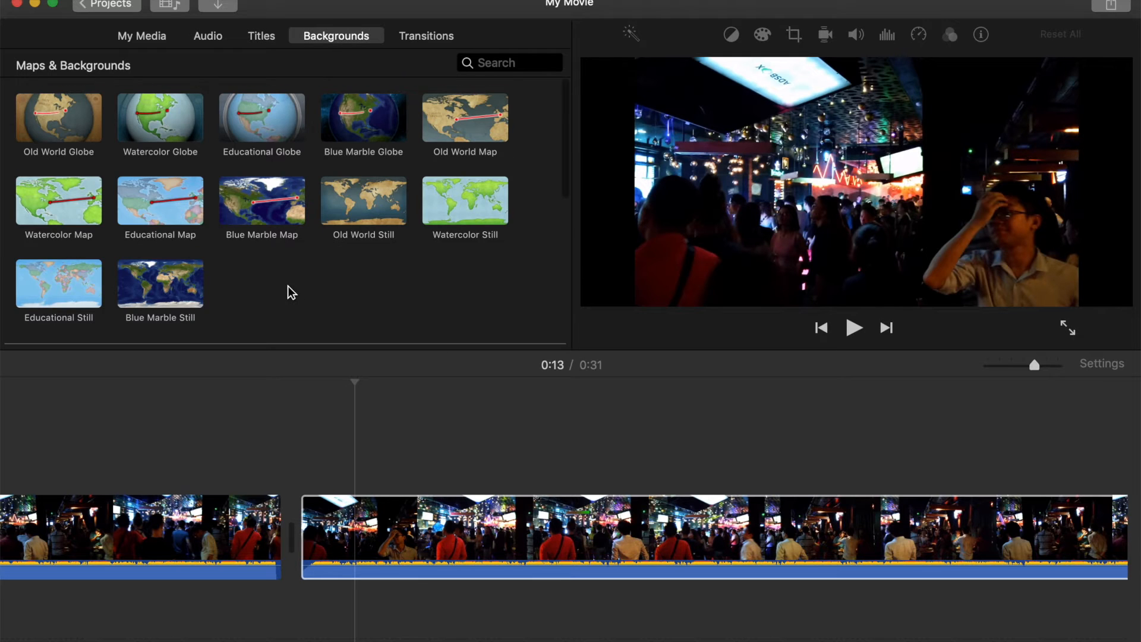
scroll(288, 286, down, 5)
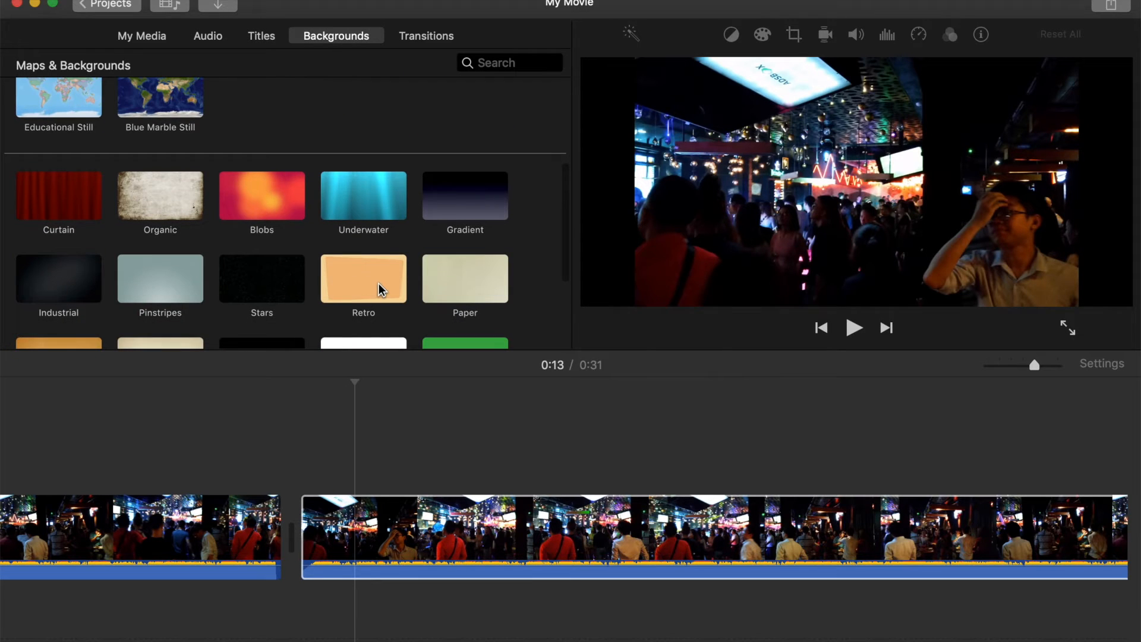
click(379, 282)
key(w)
click(475, 523)
drag(526, 530, 275, 530)
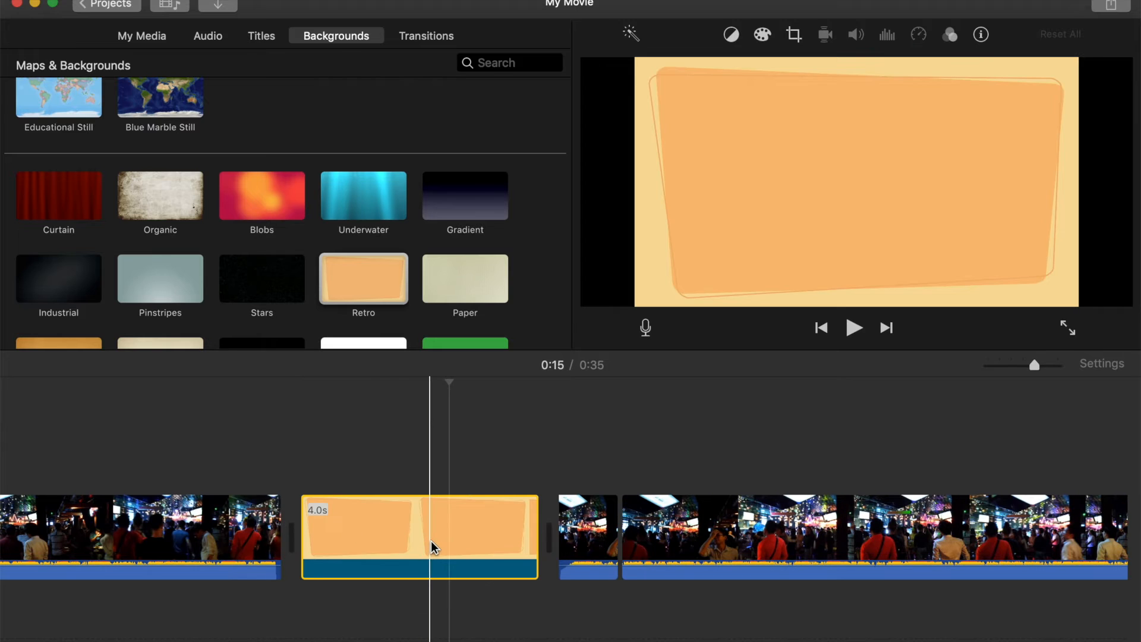
Add an Expand title over the Retro background from about 0:13 and set its text to "My Video"
click(431, 541)
click(359, 540)
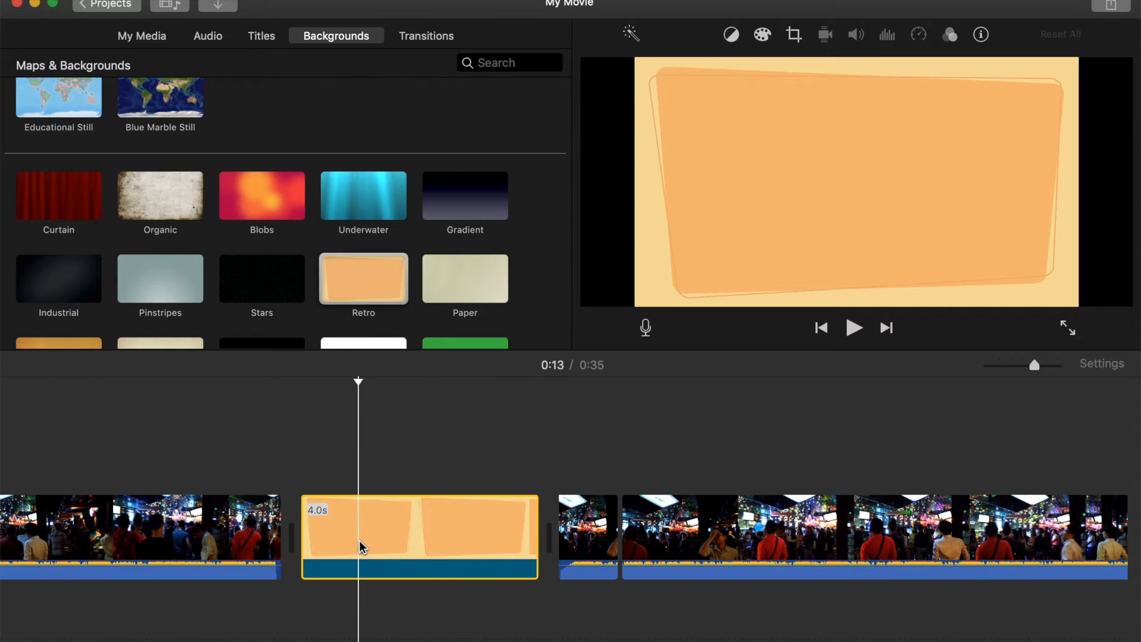
click(263, 40)
double_click(272, 176)
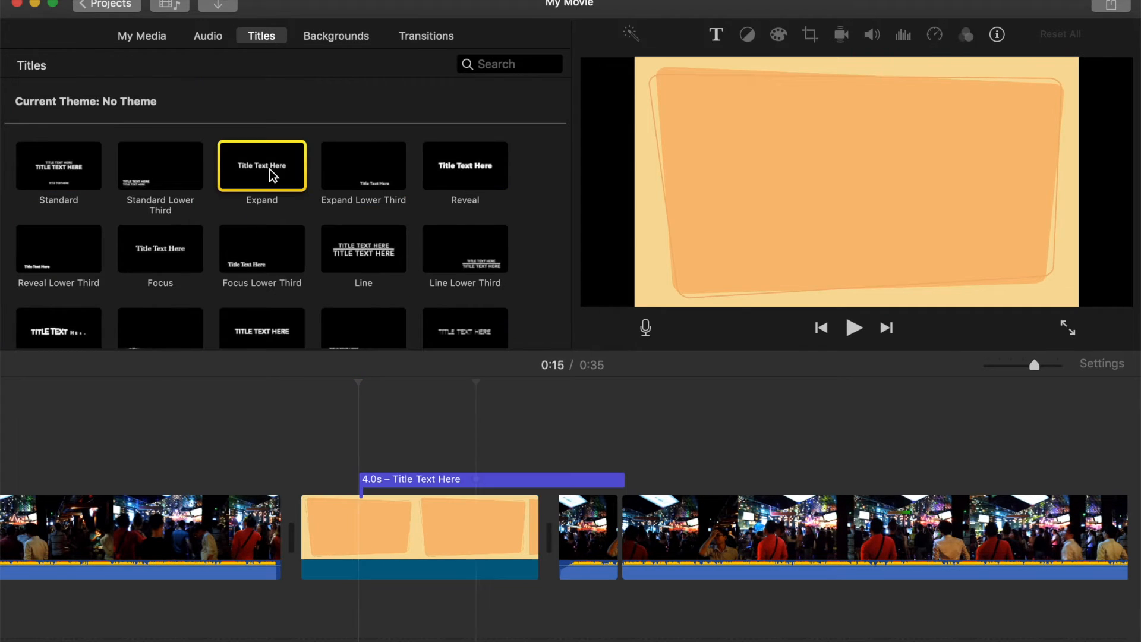
click(885, 183)
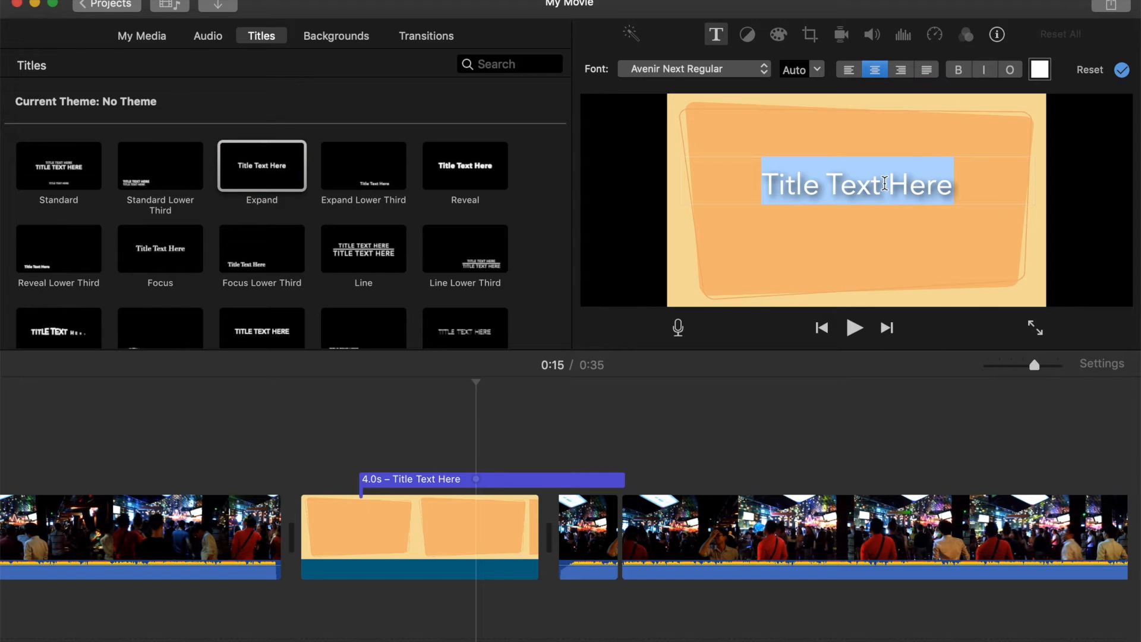
text(My Video)
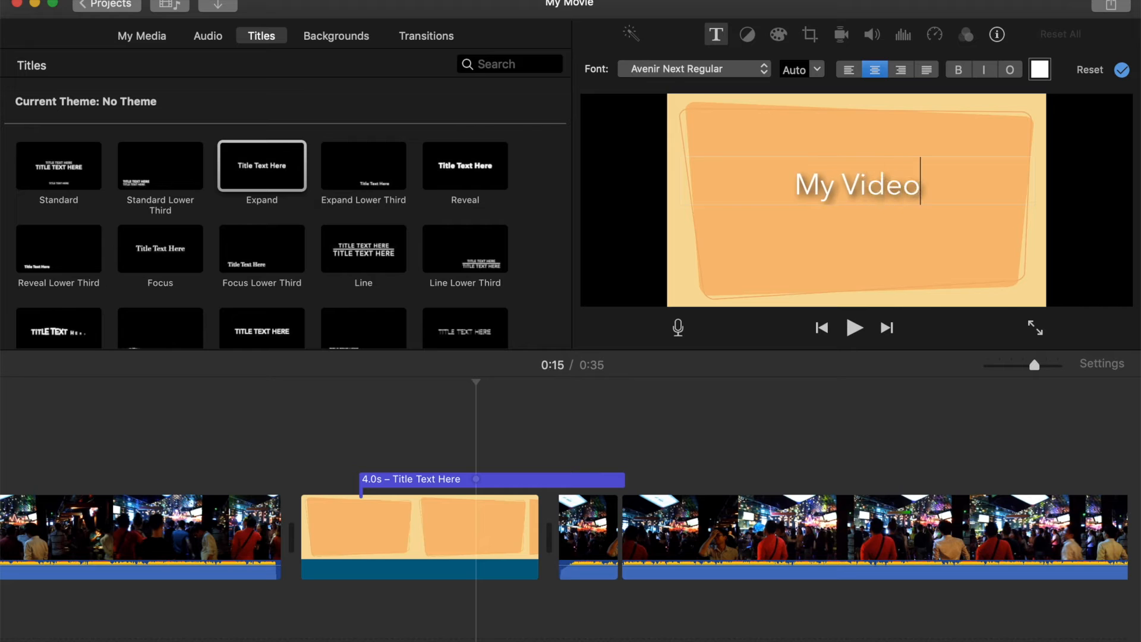
Examine the font, size and alignment options available for the "My Video" title text
key(super+a)
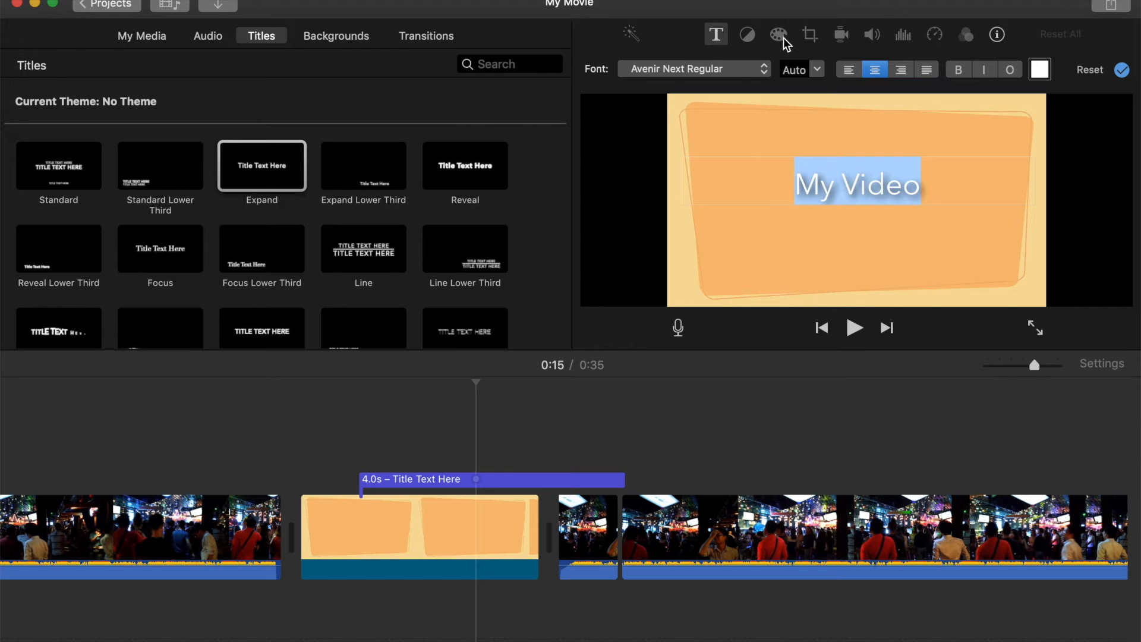
click(731, 69)
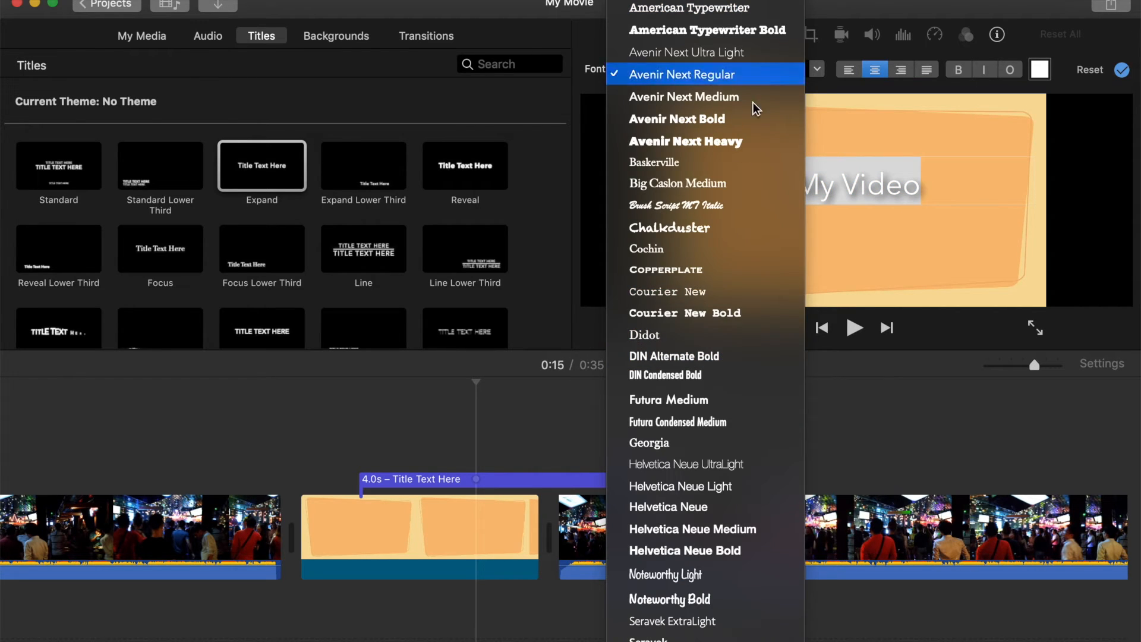
click(880, 165)
click(817, 70)
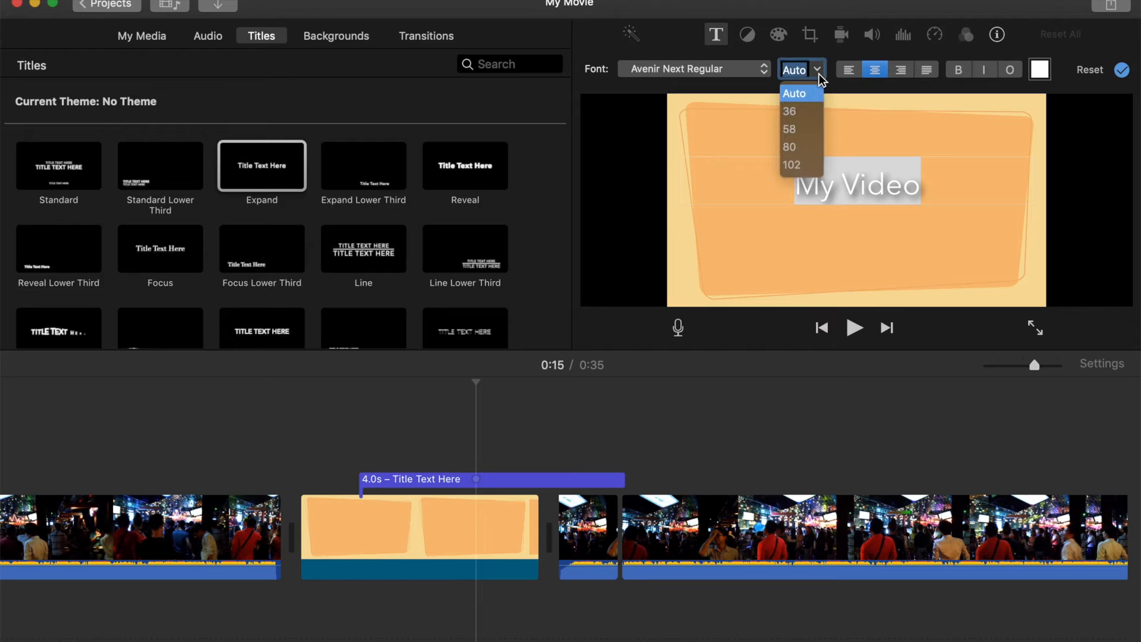
click(869, 136)
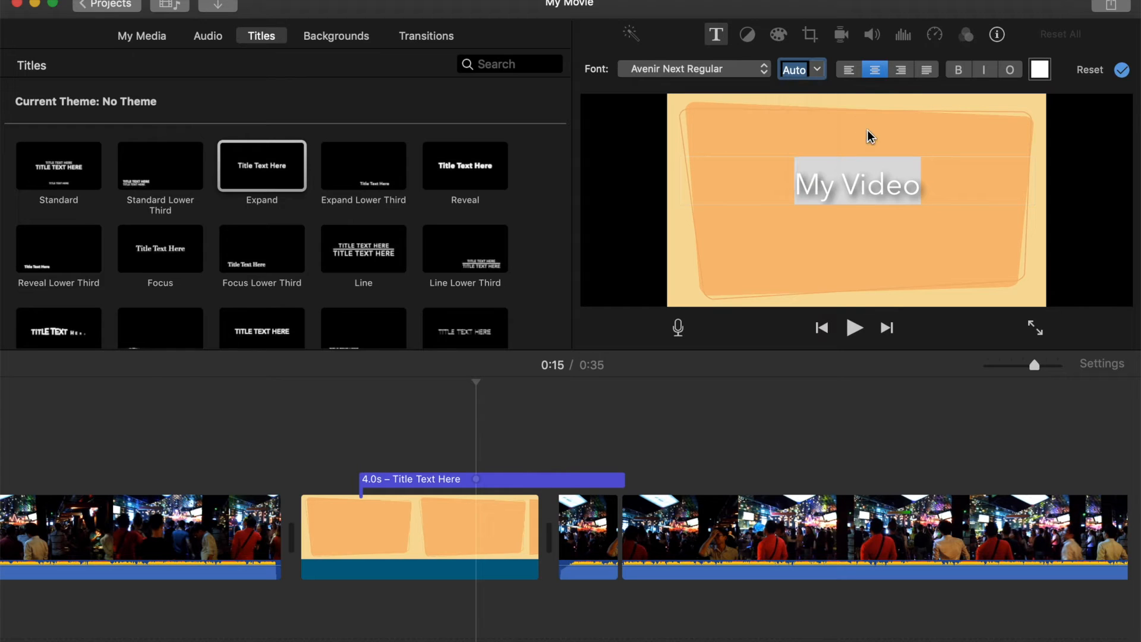
click(851, 71)
click(874, 70)
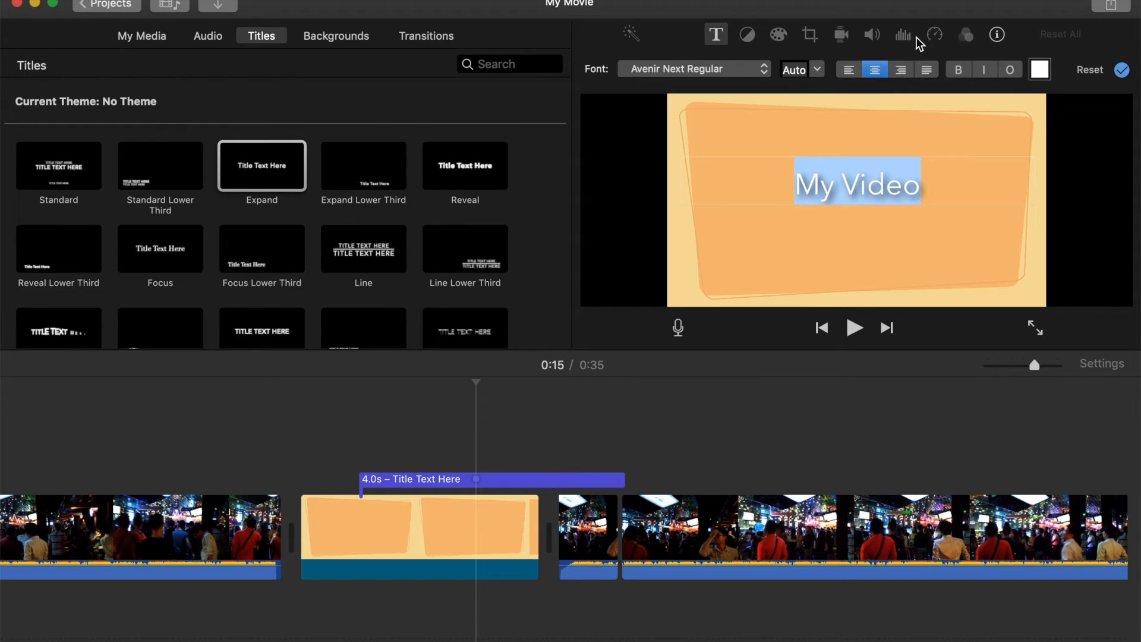
click(751, 37)
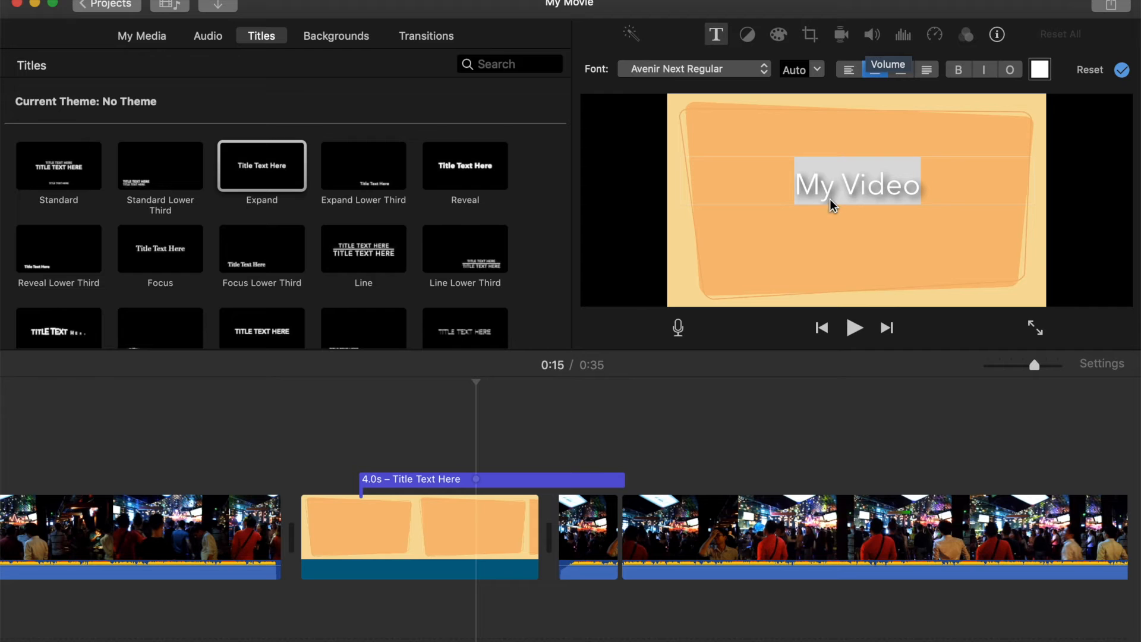
Look through the remaining title styles and the available transitions, and leave the title's text editing
scroll(508, 226, down, 5)
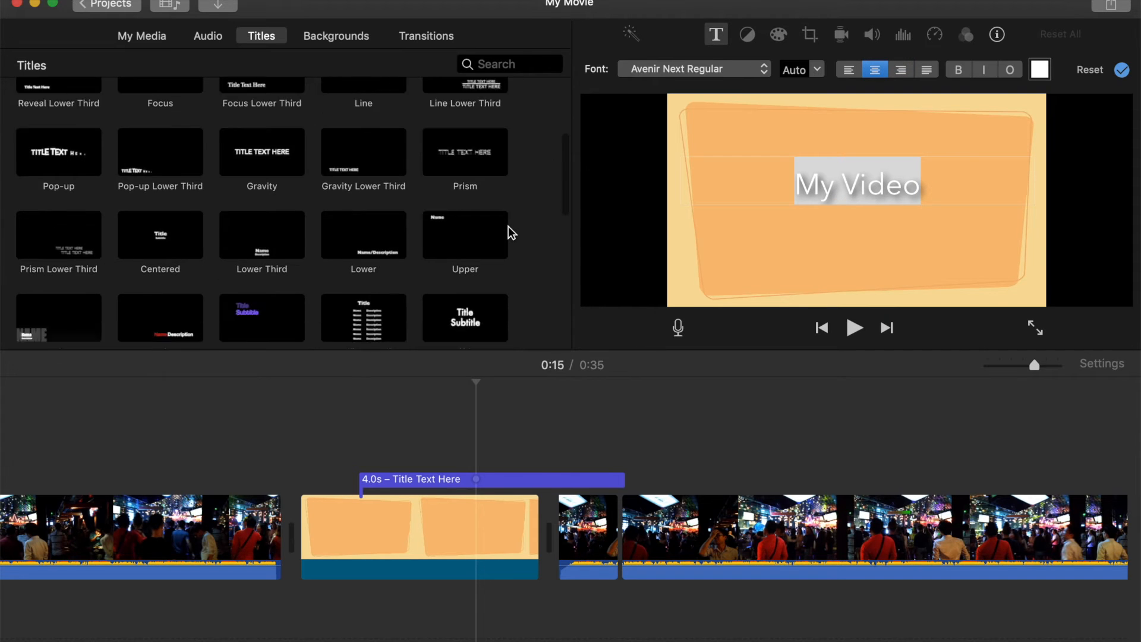
scroll(509, 231, down, 10)
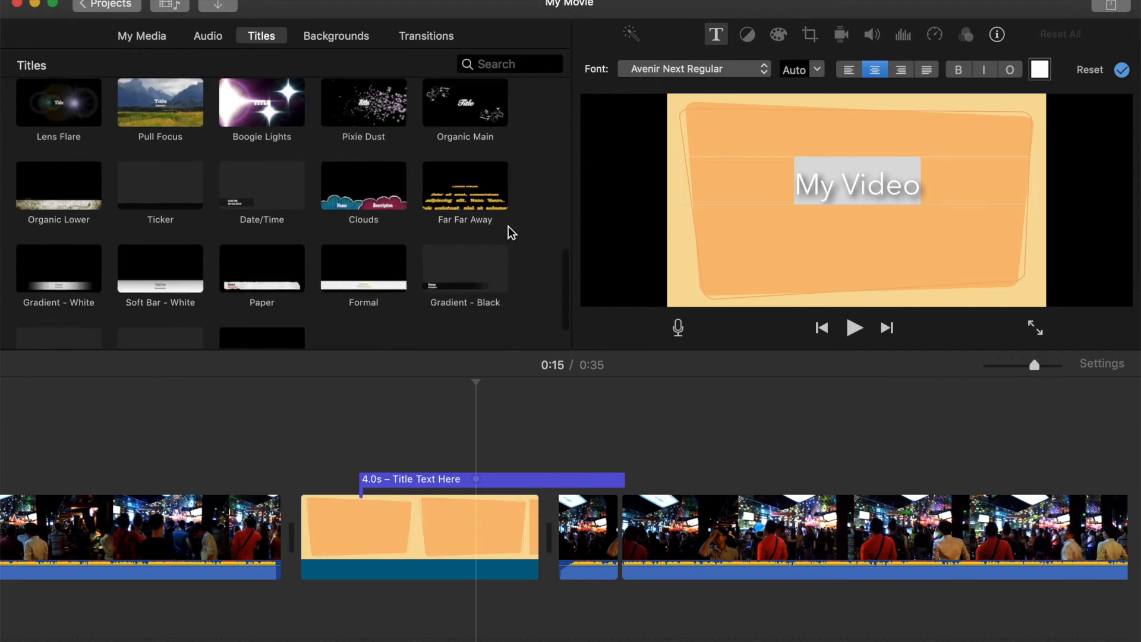
scroll(508, 226, down, 1)
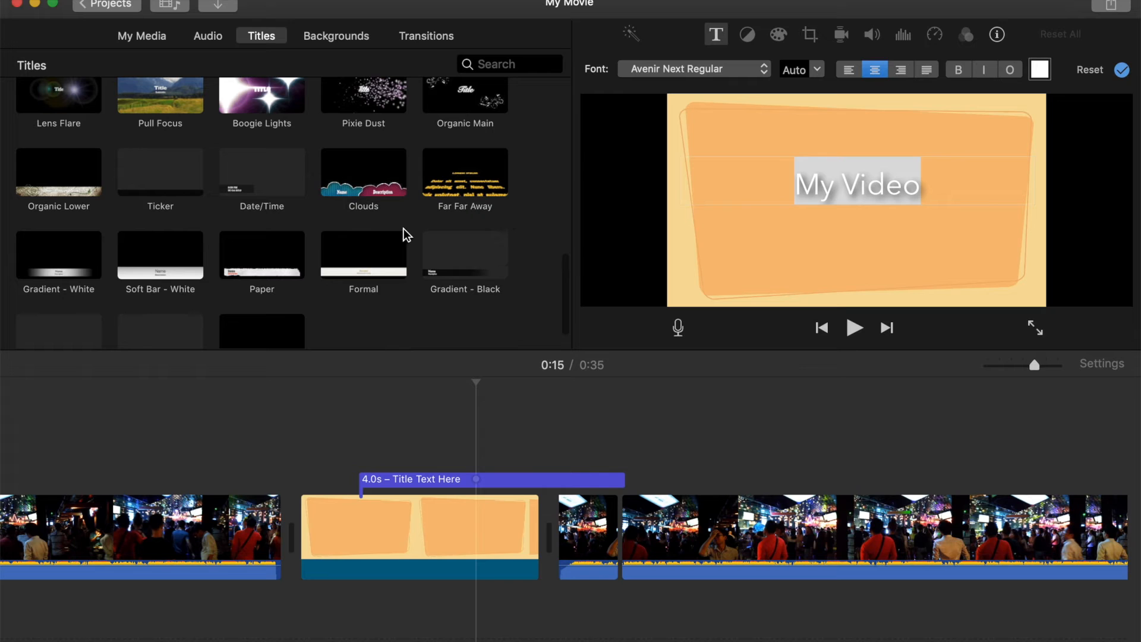
click(331, 39)
click(423, 35)
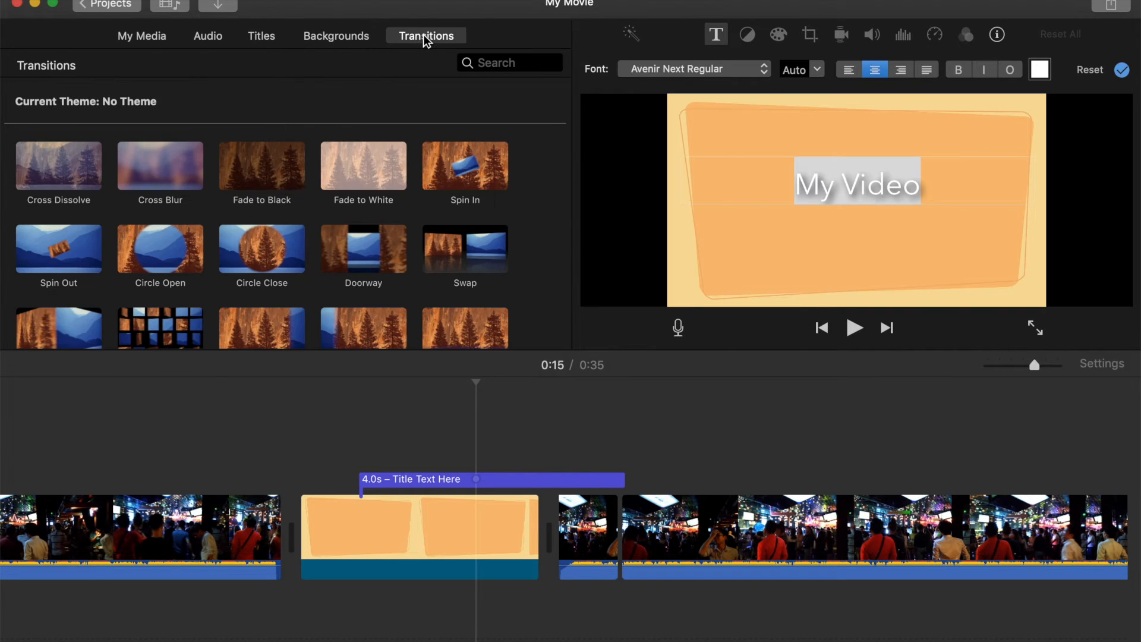
click(345, 443)
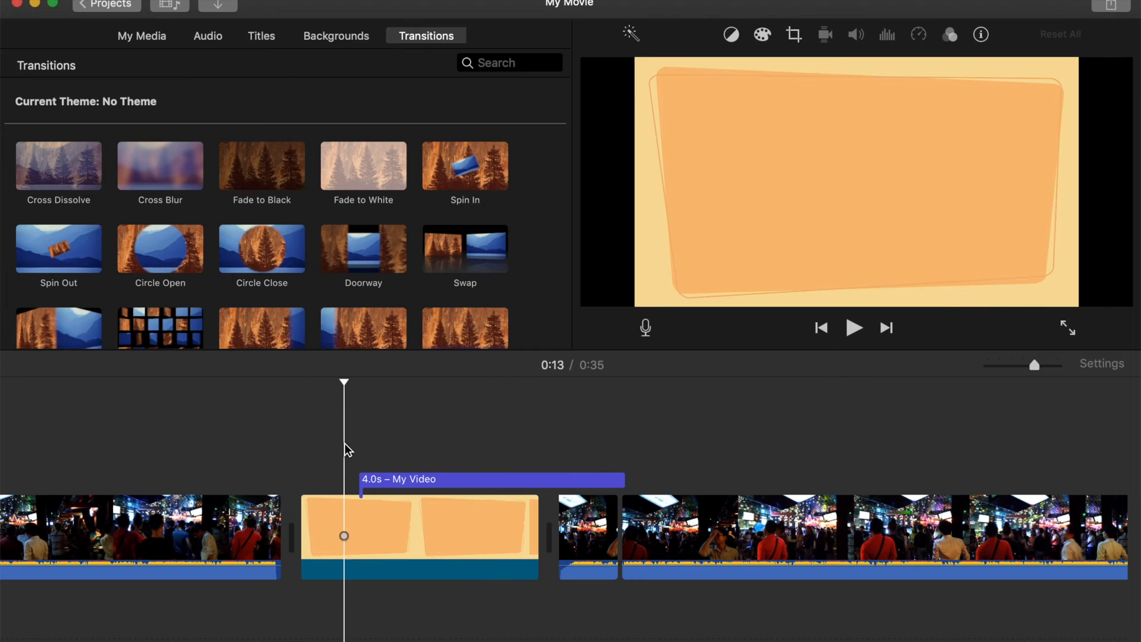
Add Circle Open transitions at both ends of the Retro background and play back the title section
double_click(175, 256)
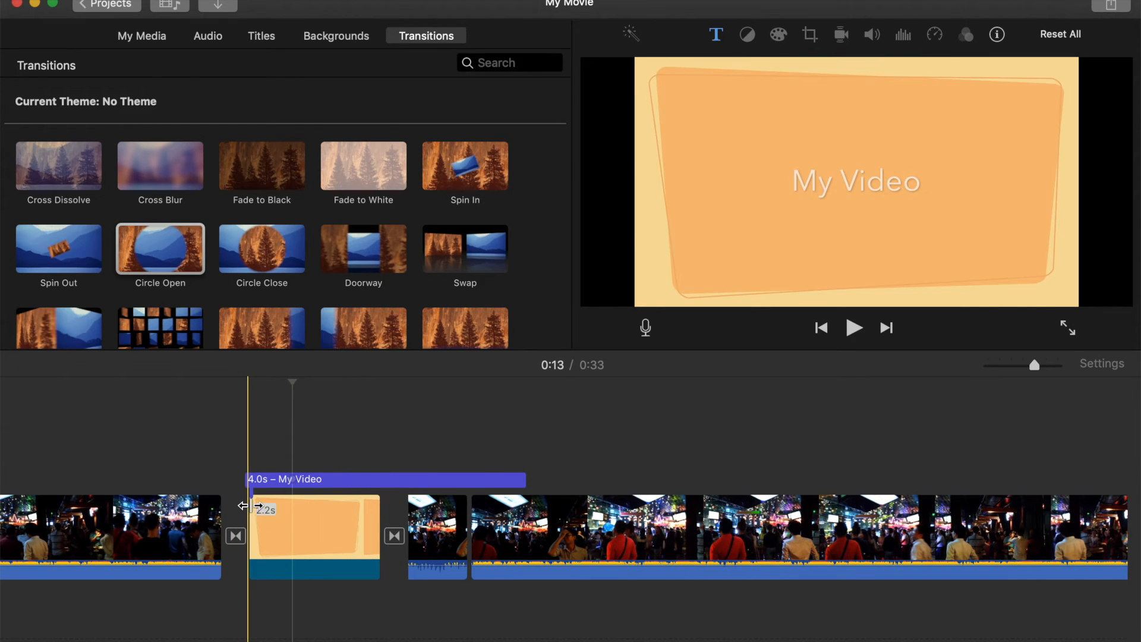
drag(249, 508, 249, 507)
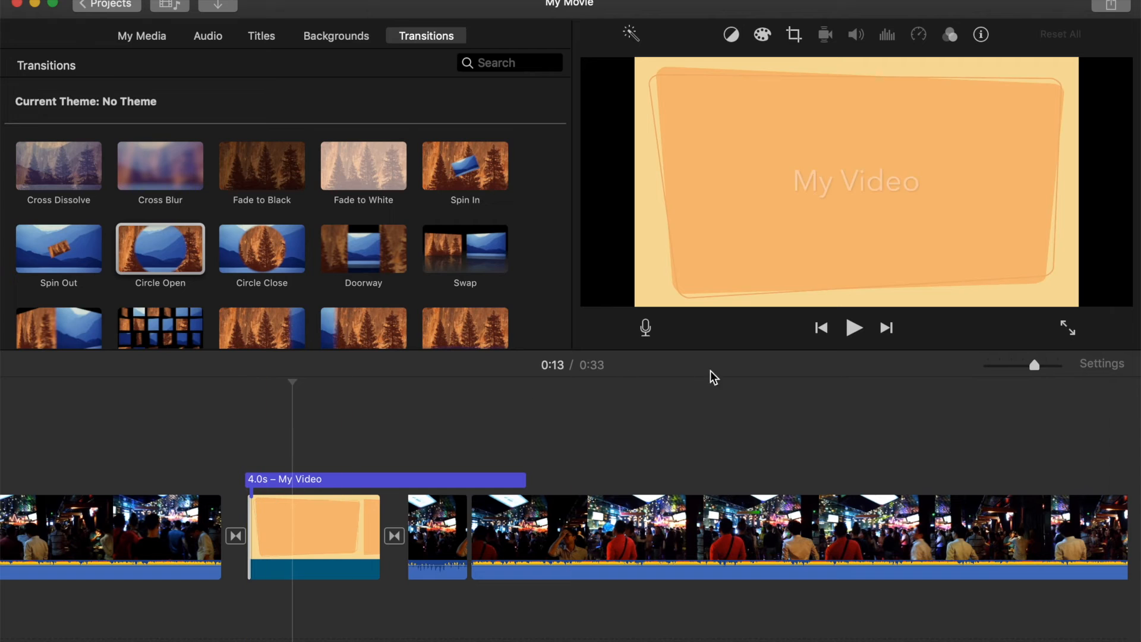
click(256, 440)
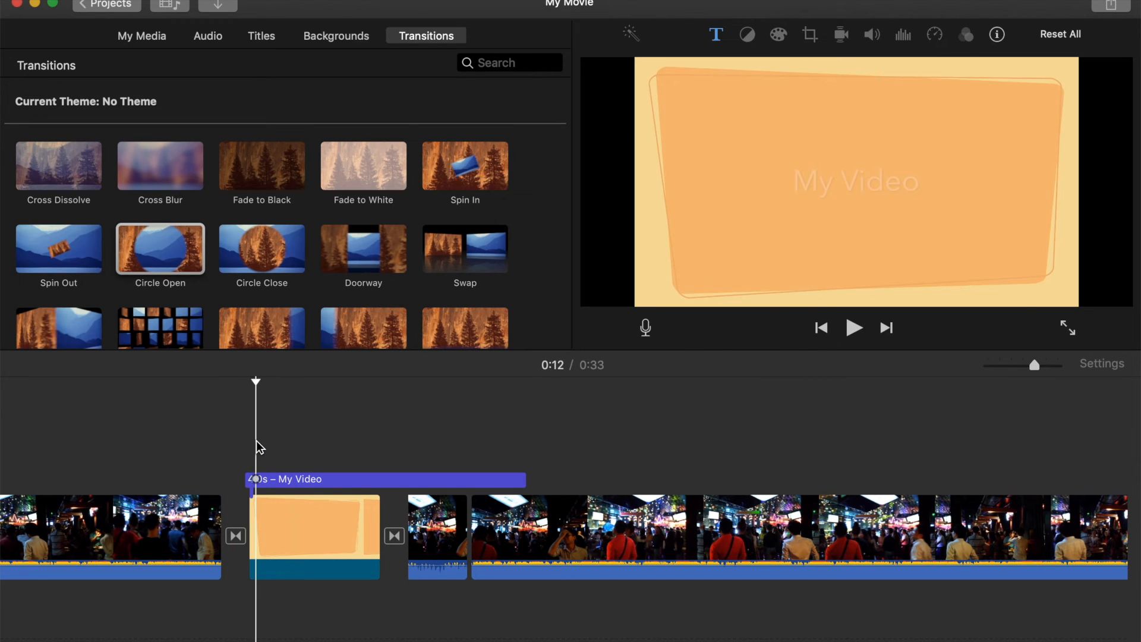
click(855, 328)
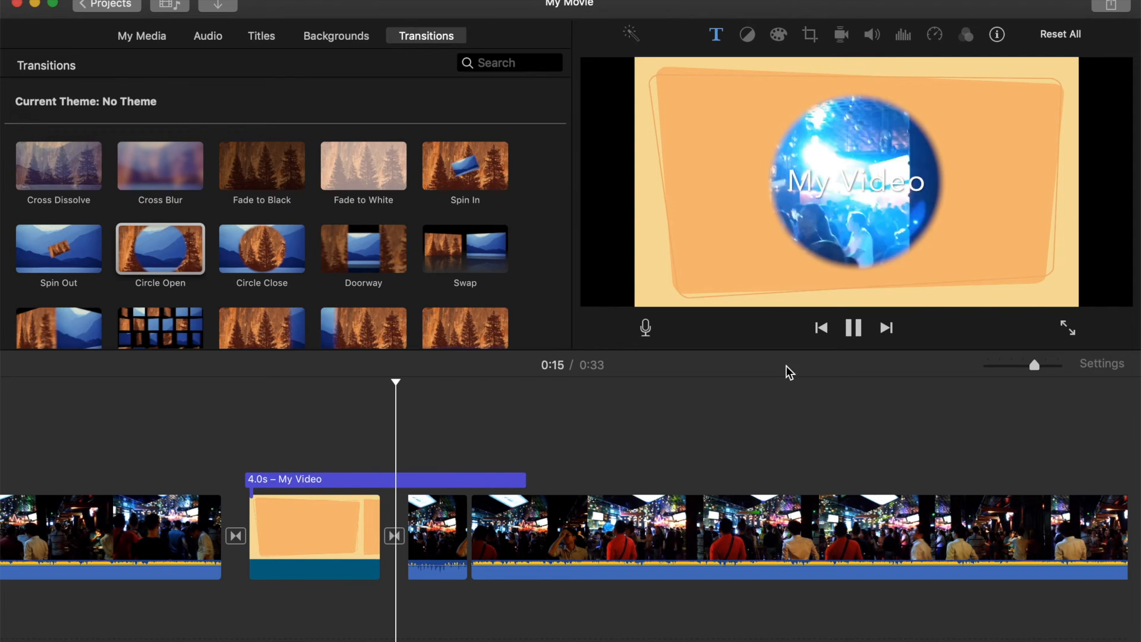
click(846, 331)
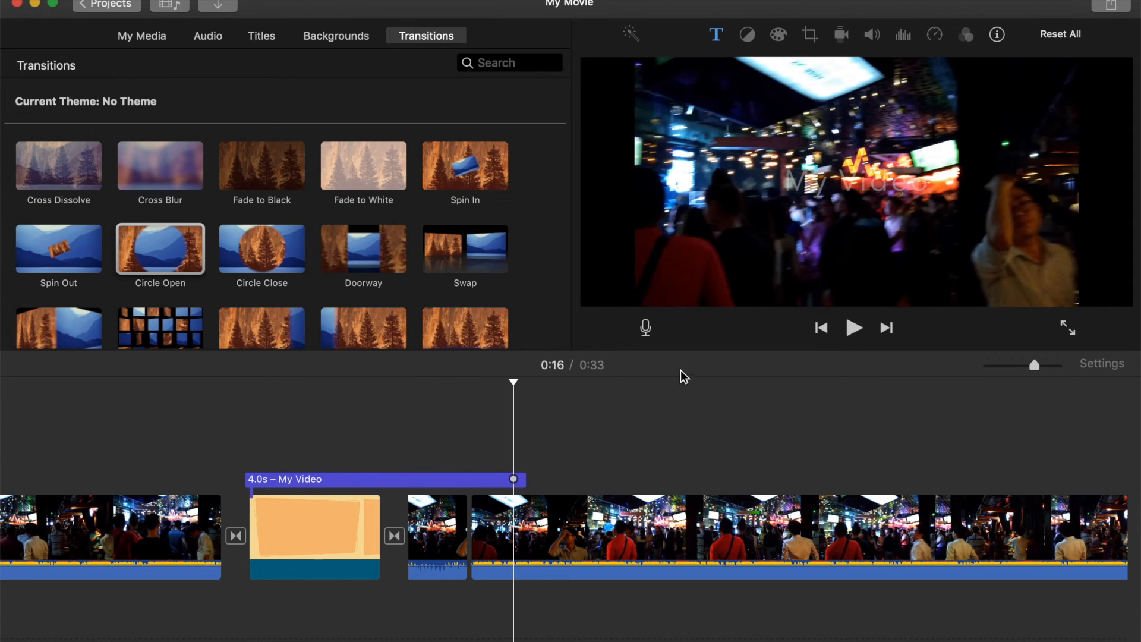
Shorten the "My Video" title to 2.2 s so it ends together with the Retro background
click(472, 482)
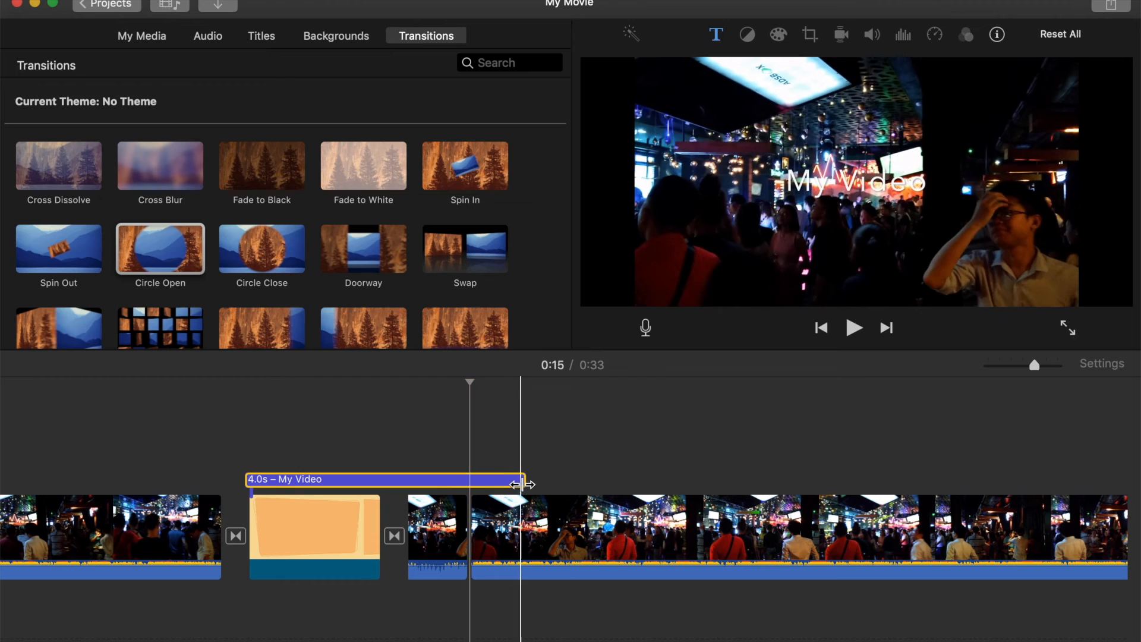
drag(524, 479, 380, 485)
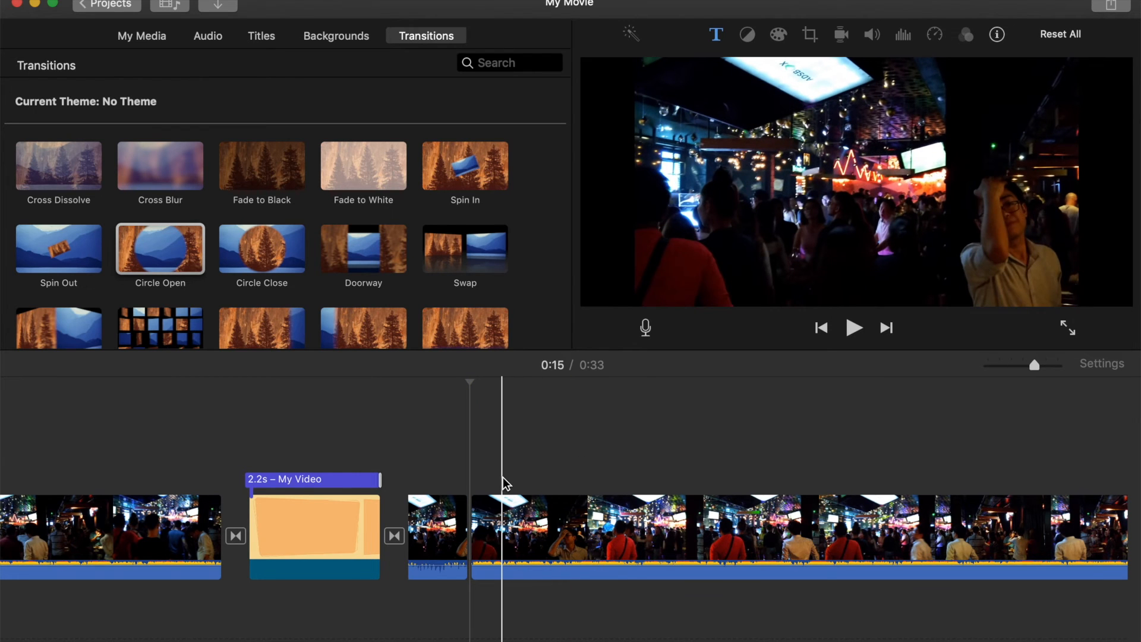
Detach the audio from the last video clip and delete the detached audio track
click(638, 541)
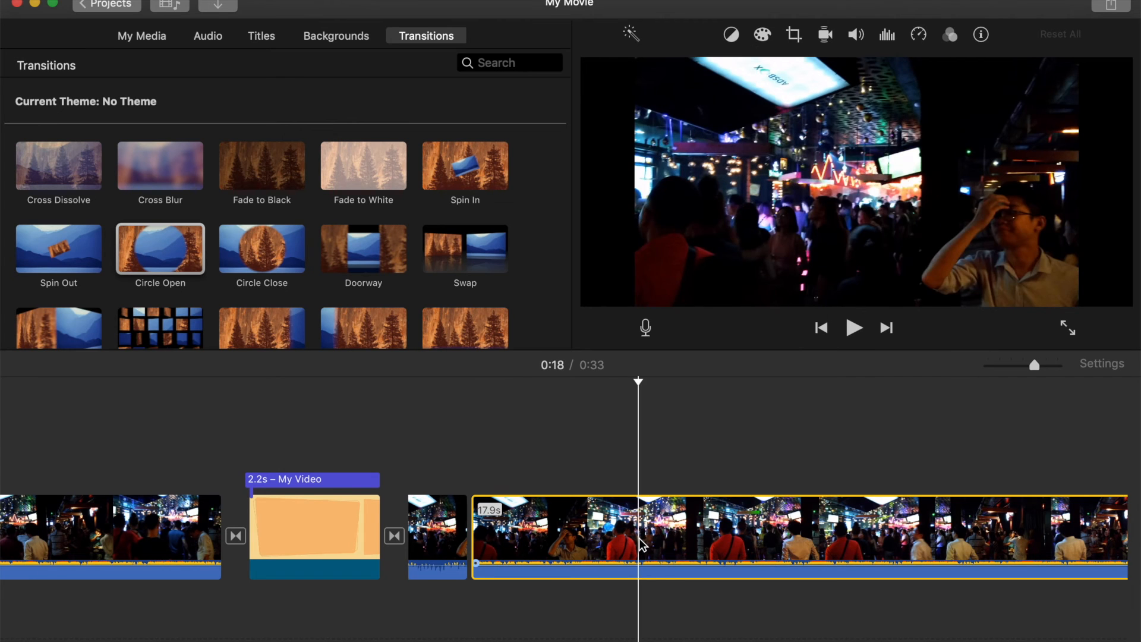
scroll(708, 536, right, 5)
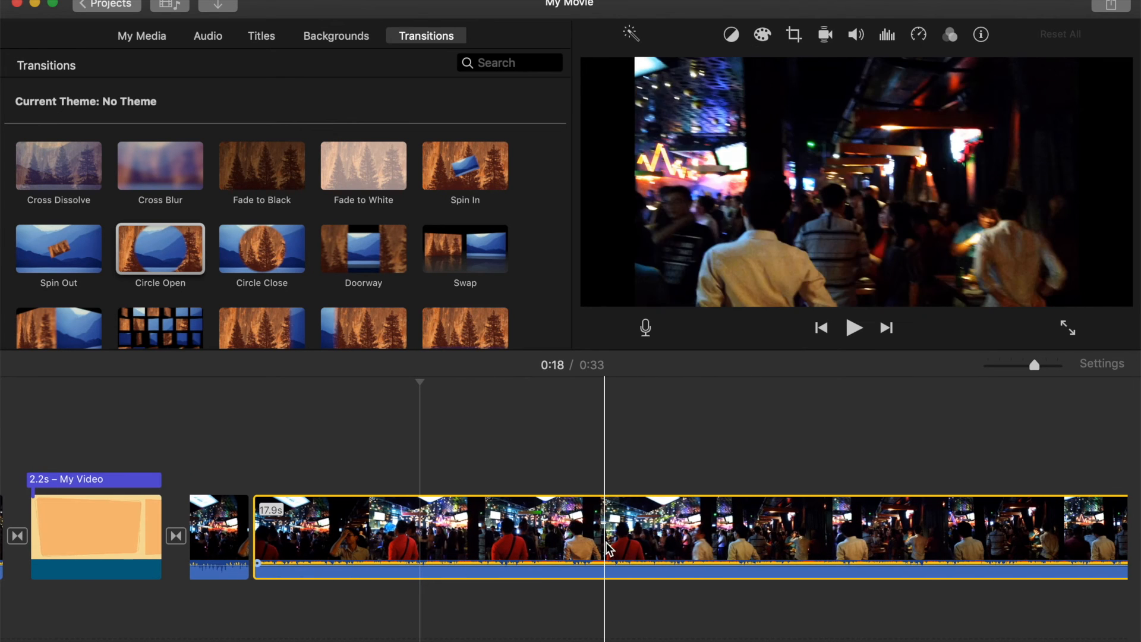
right_click(605, 542)
click(664, 541)
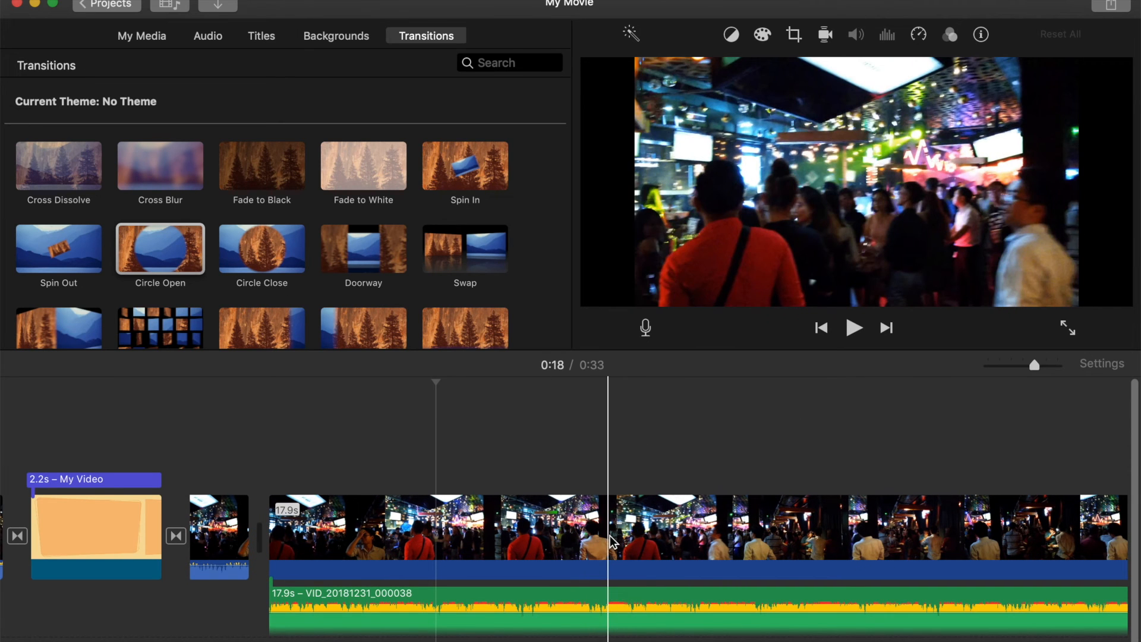
click(625, 596)
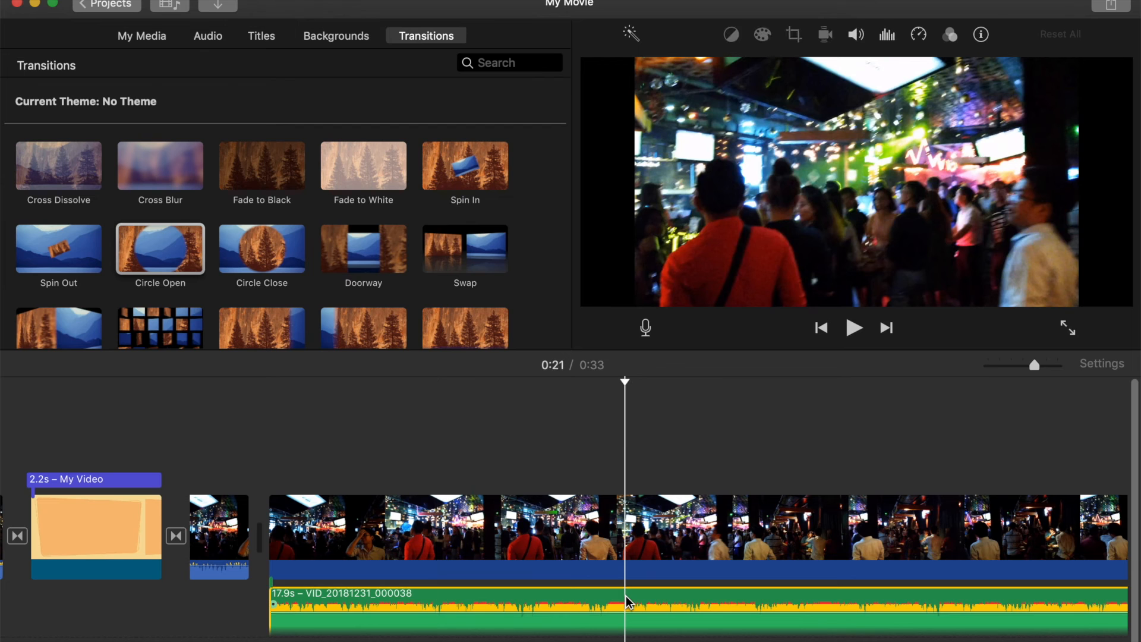
key(Delete)
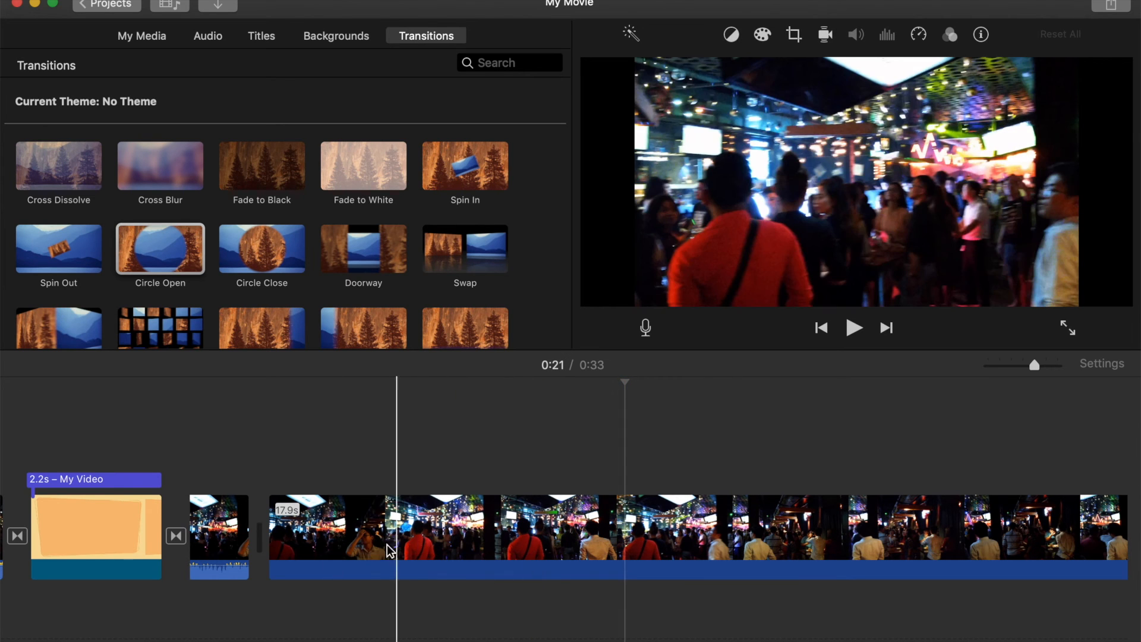
Play the beginning of the last video clip to check it without its original audio
click(302, 538)
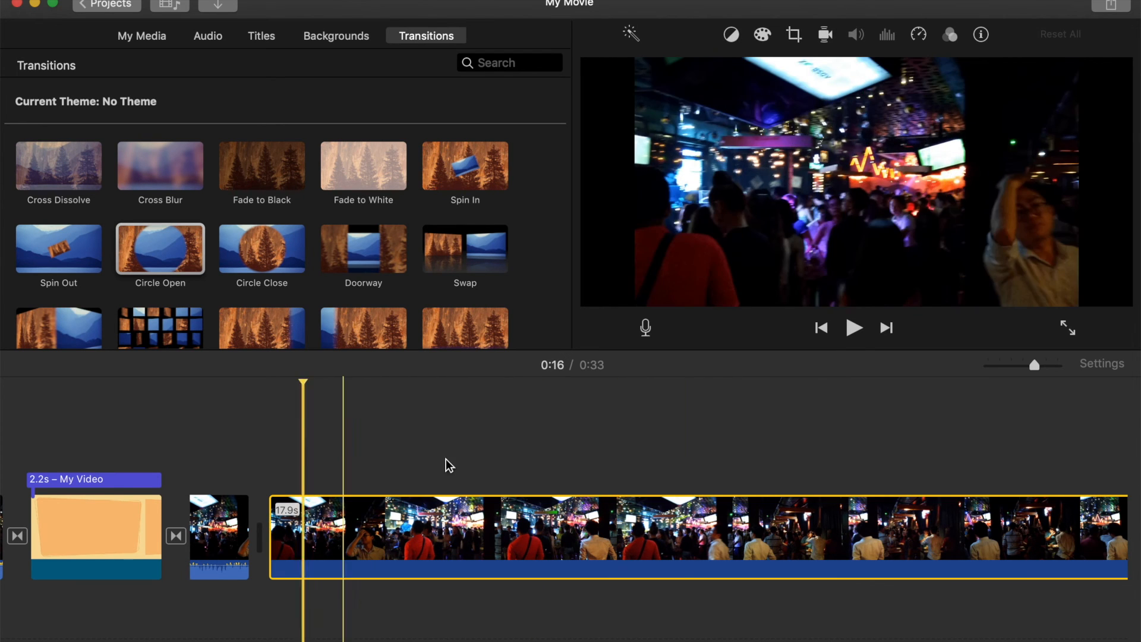
click(848, 331)
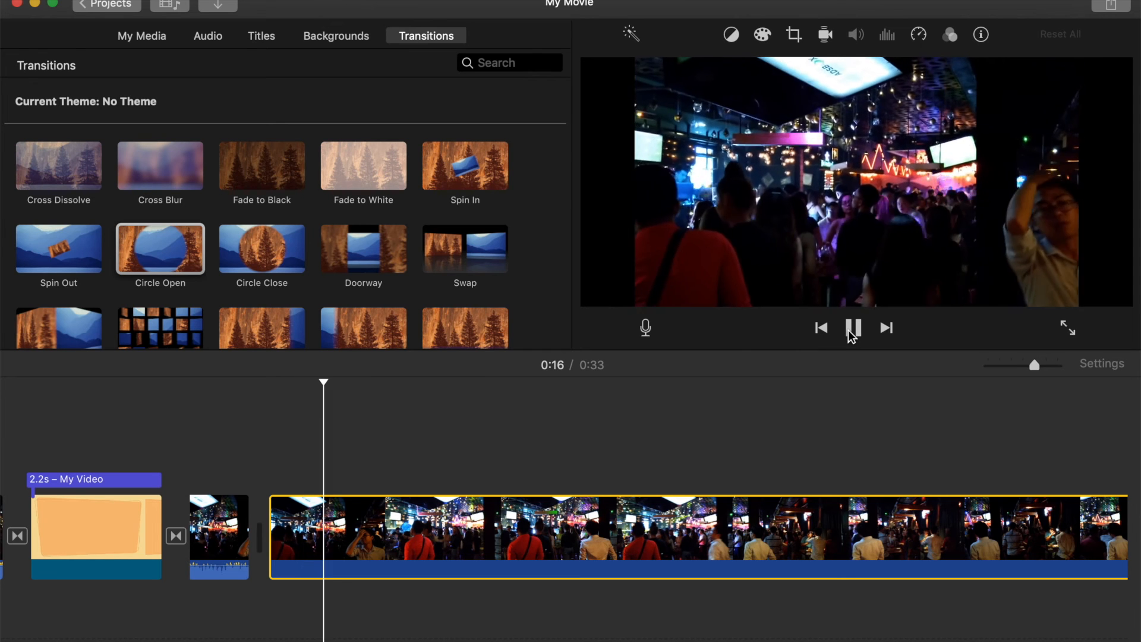
click(847, 331)
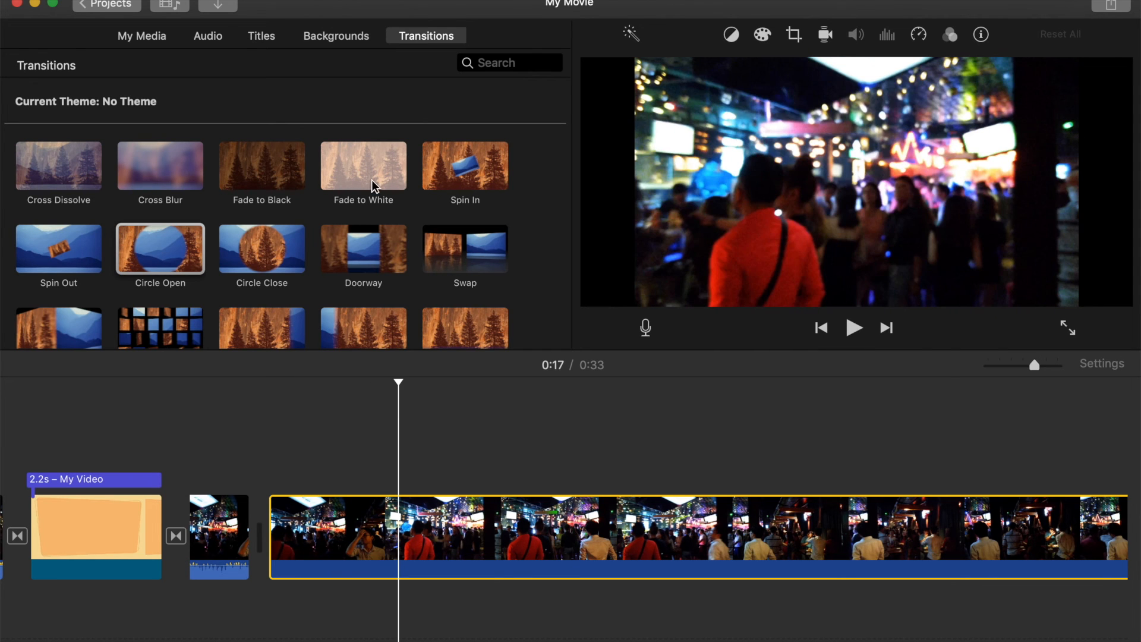
Add the newsong audio from the project media beneath the last video clip, aligned with the clip's start
click(143, 36)
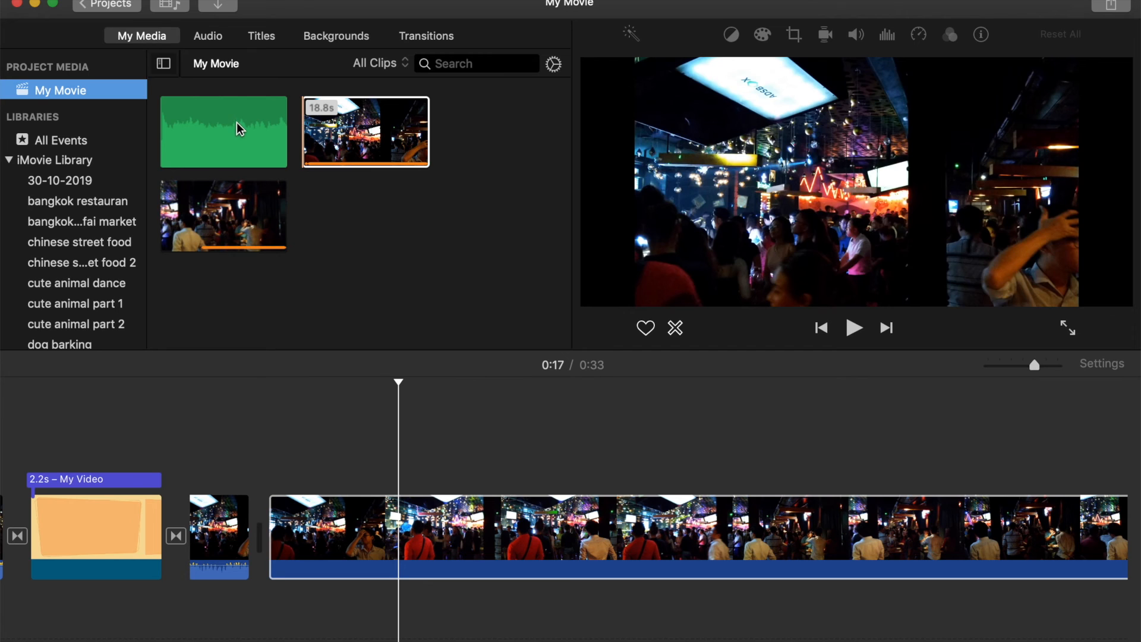
click(238, 127)
drag(223, 133, 275, 622)
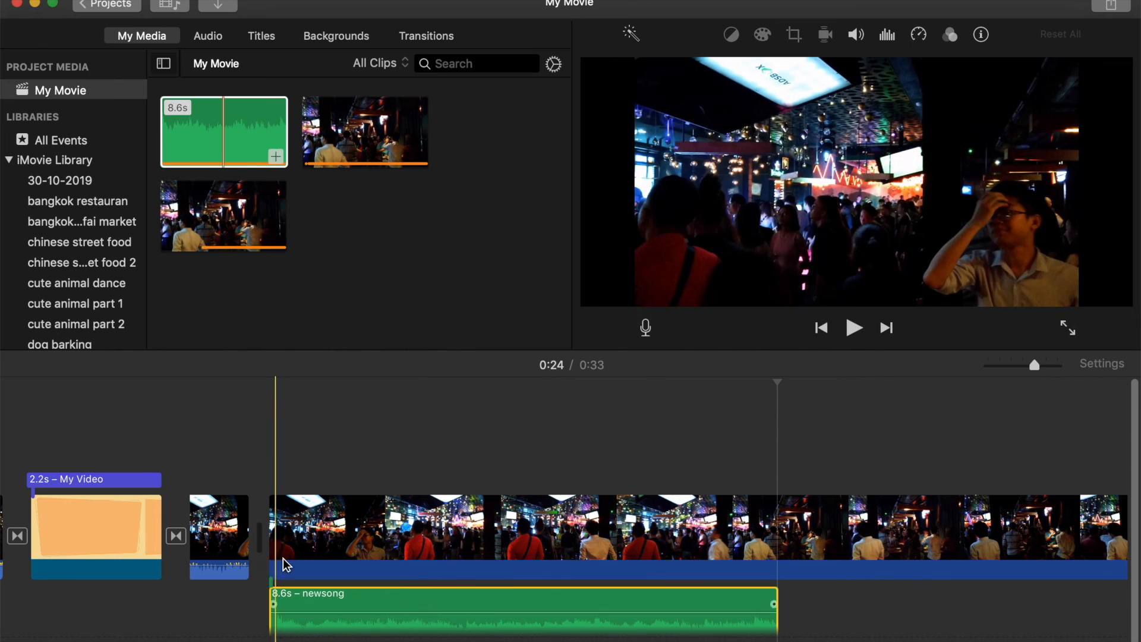
Play the last video clip from its start to check it with the newsong audio
click(273, 465)
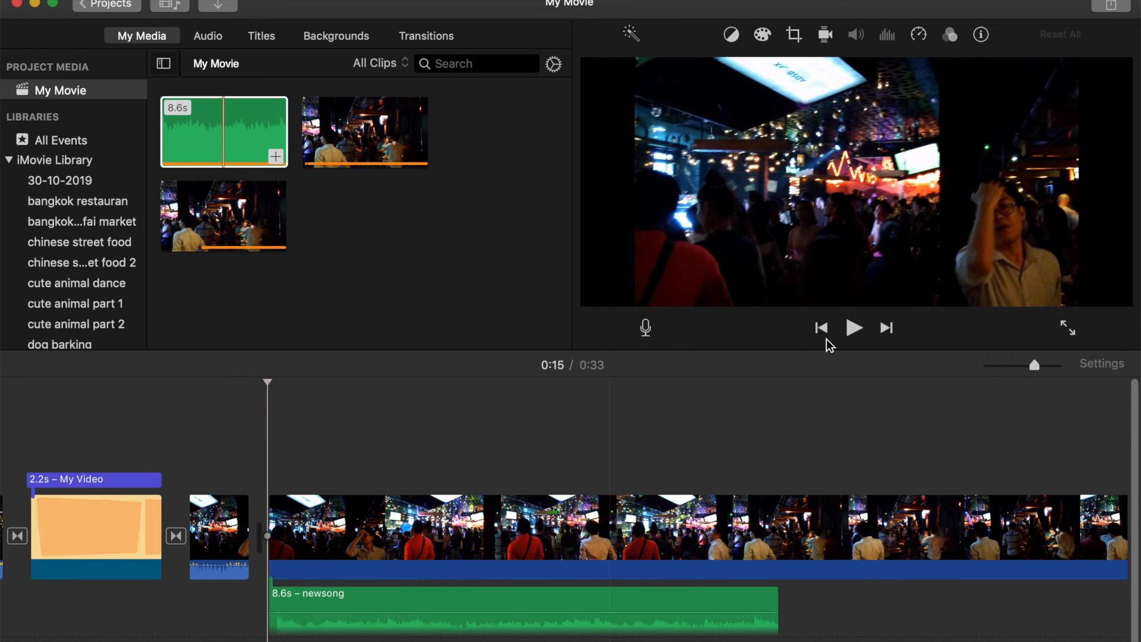
click(854, 326)
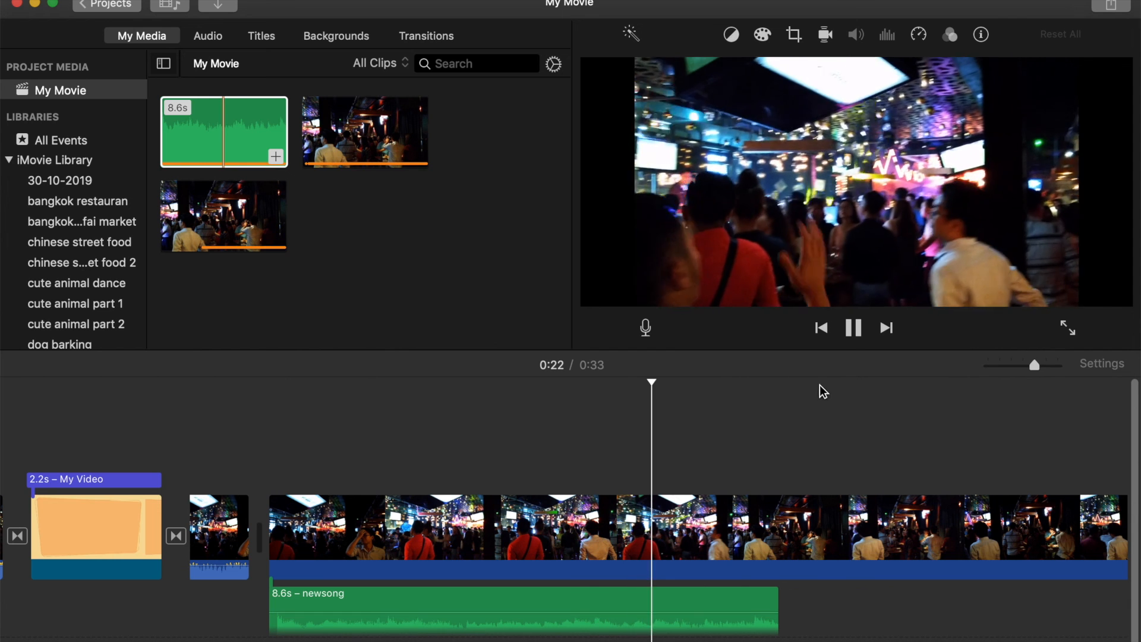
click(855, 328)
Select the last video clip with the playhead at about 0:30
scroll(706, 523, right, 8)
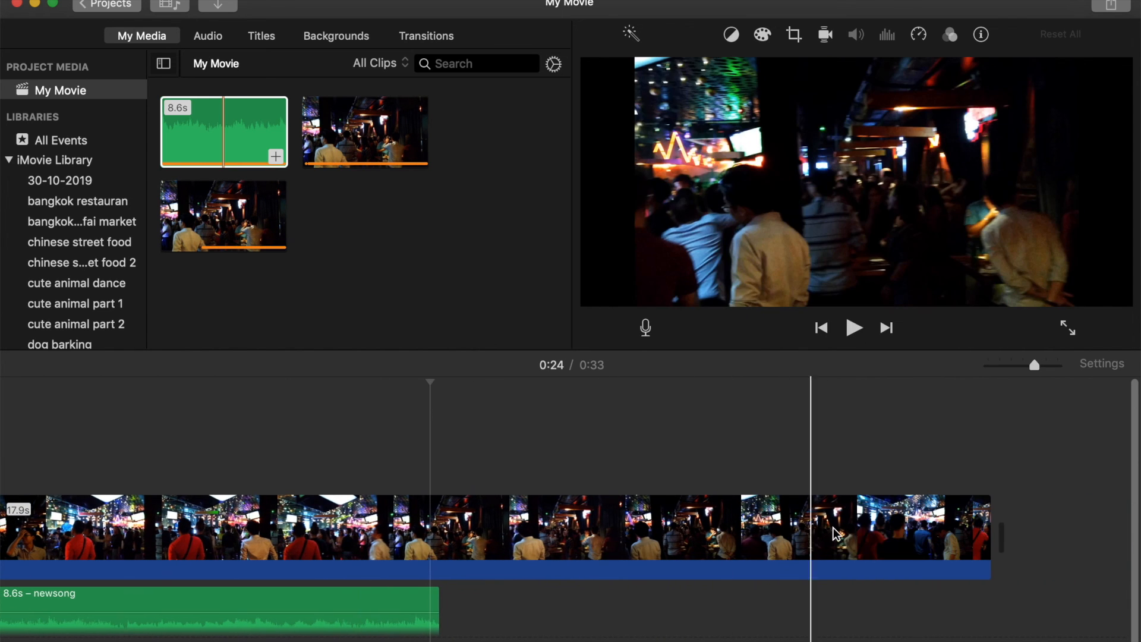
click(805, 552)
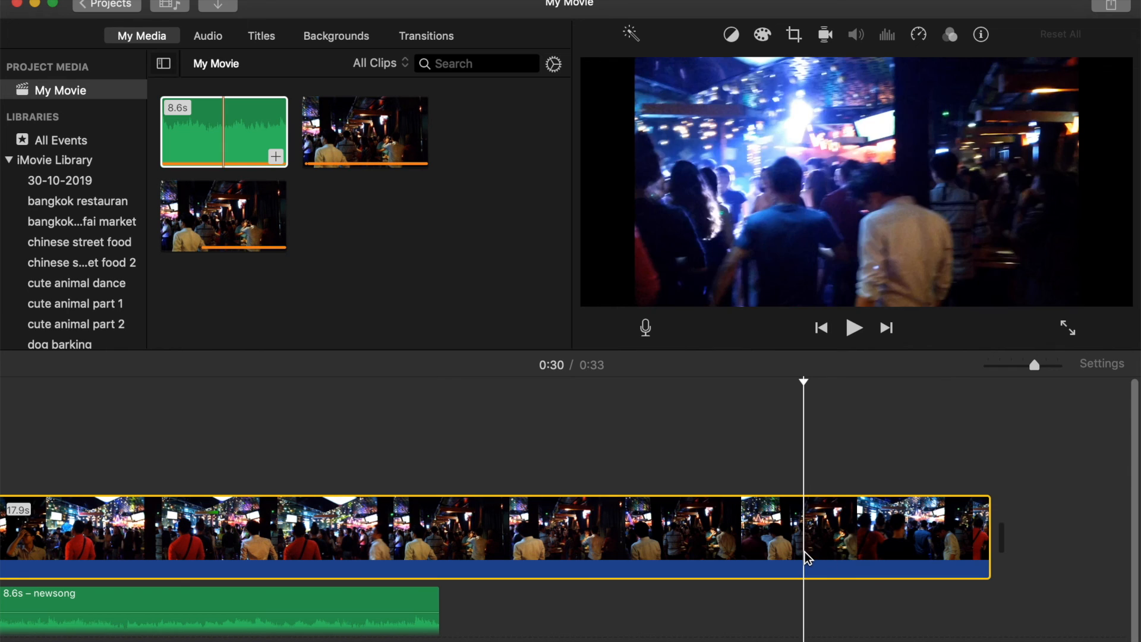